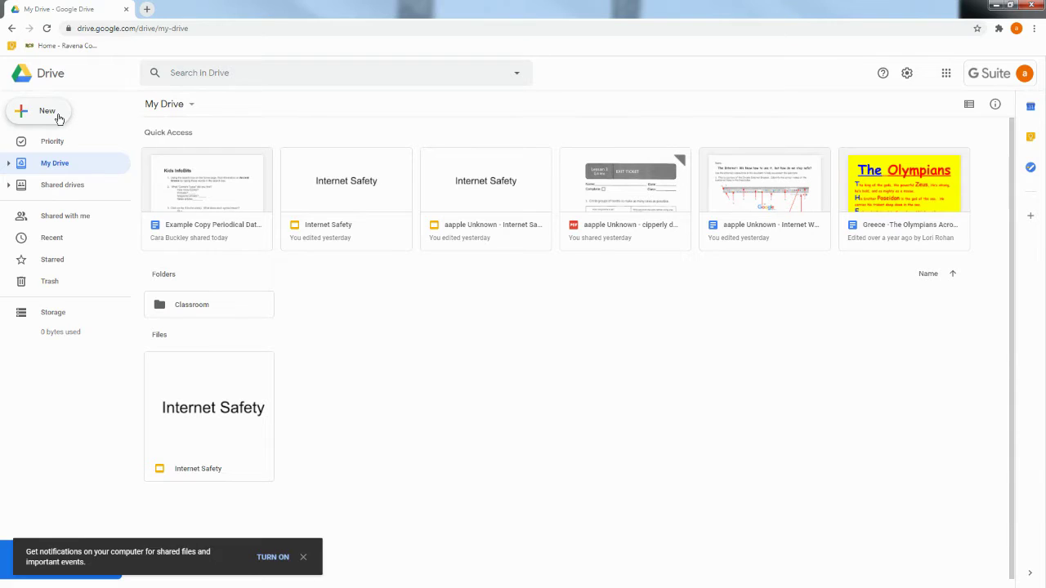
Open the document "Example Copy Periodical Databases" from My Drive
left_click(58, 118)
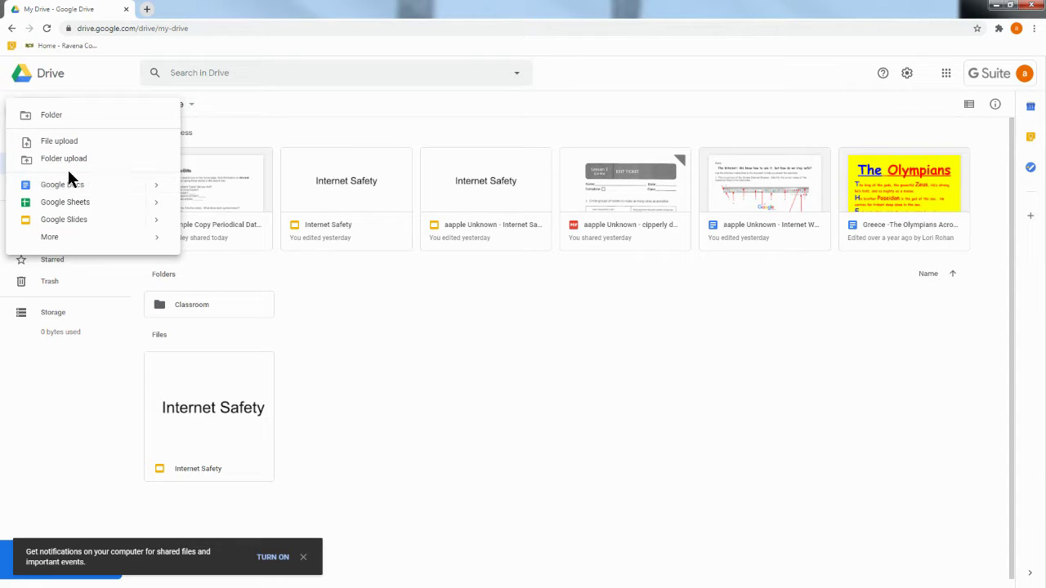
left_click(485, 479)
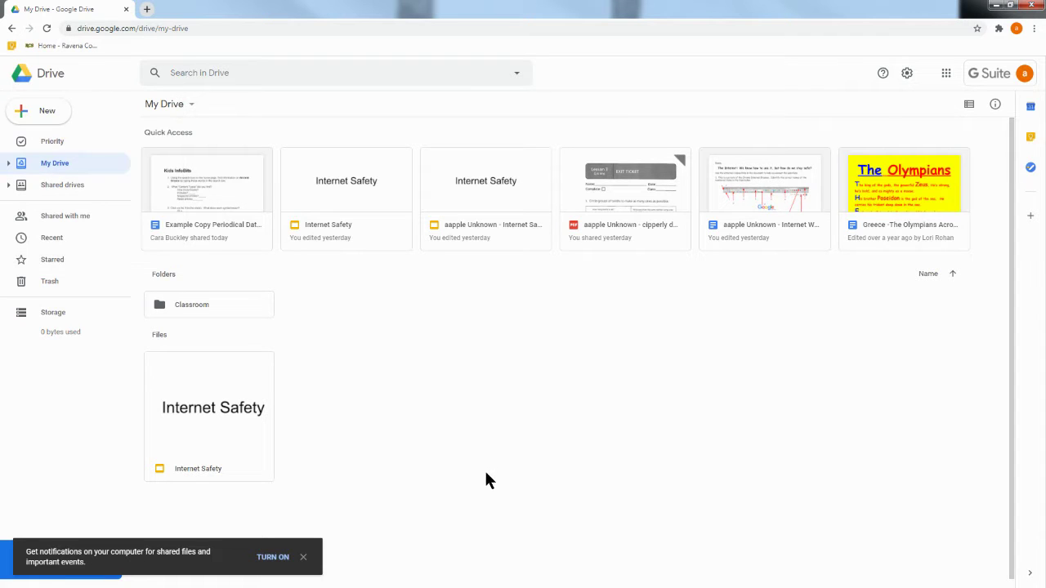
double_click(211, 241)
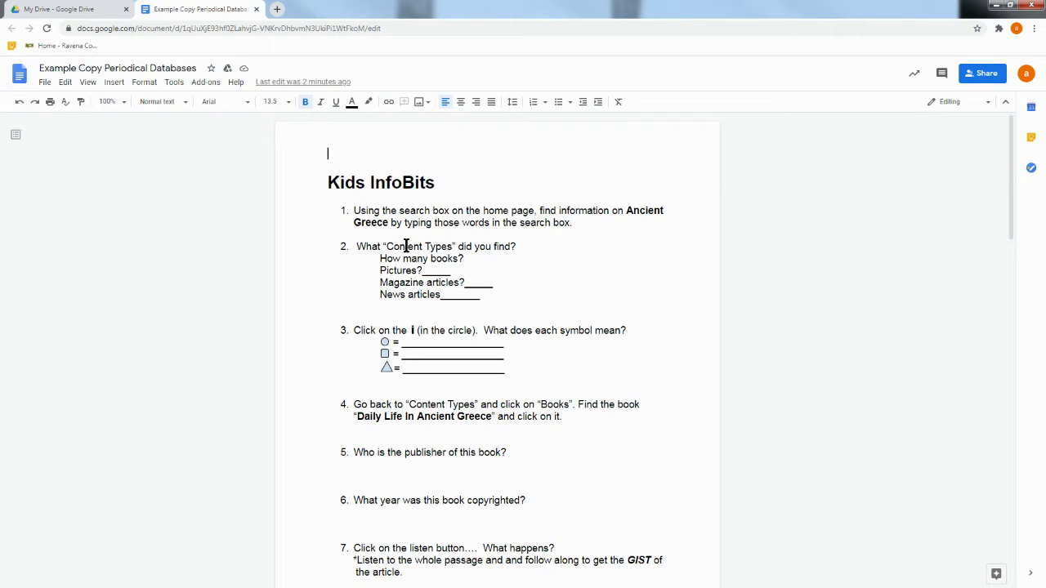
Replace the line "How many books?" under question 2 with 19, and undo the replacement
left_click_drag(380, 260, 481, 259)
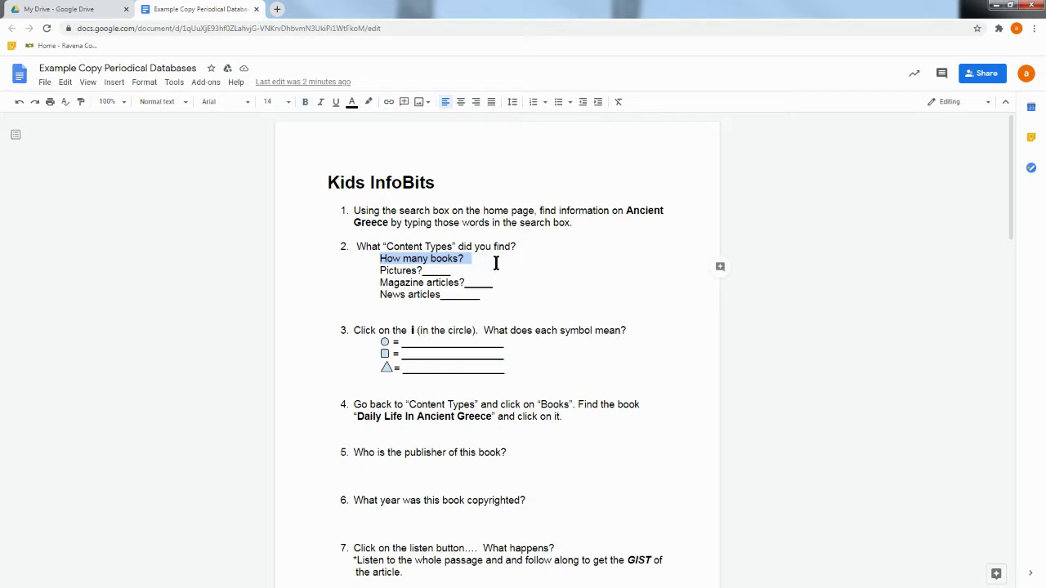
type("19")
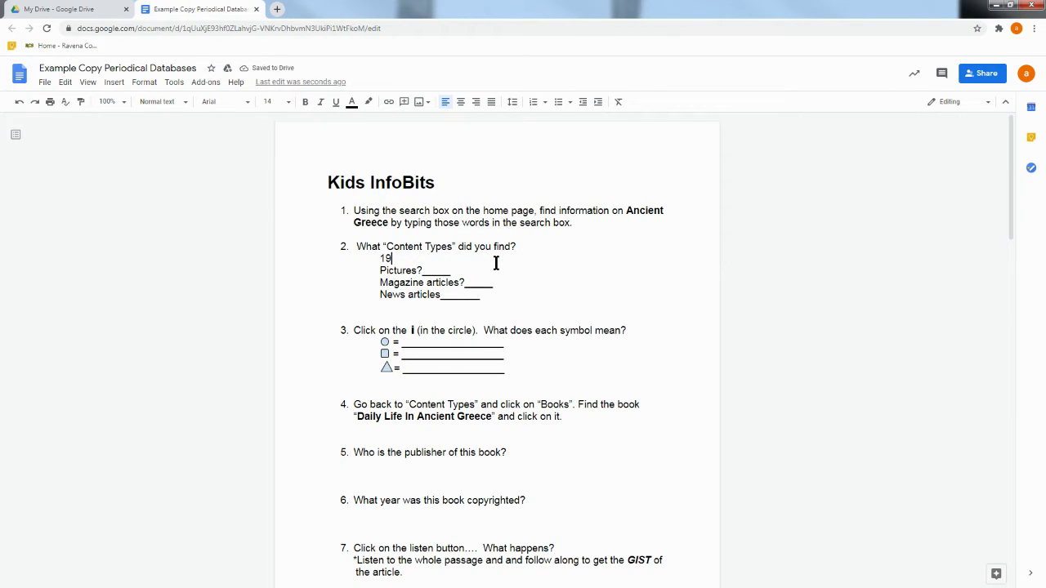
left_click(19, 102)
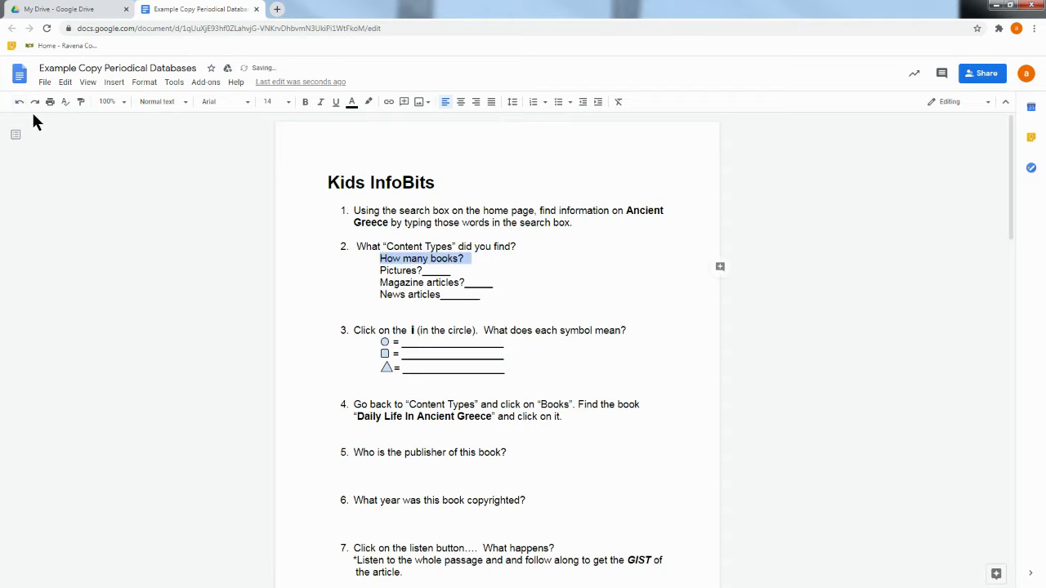
left_click(494, 257)
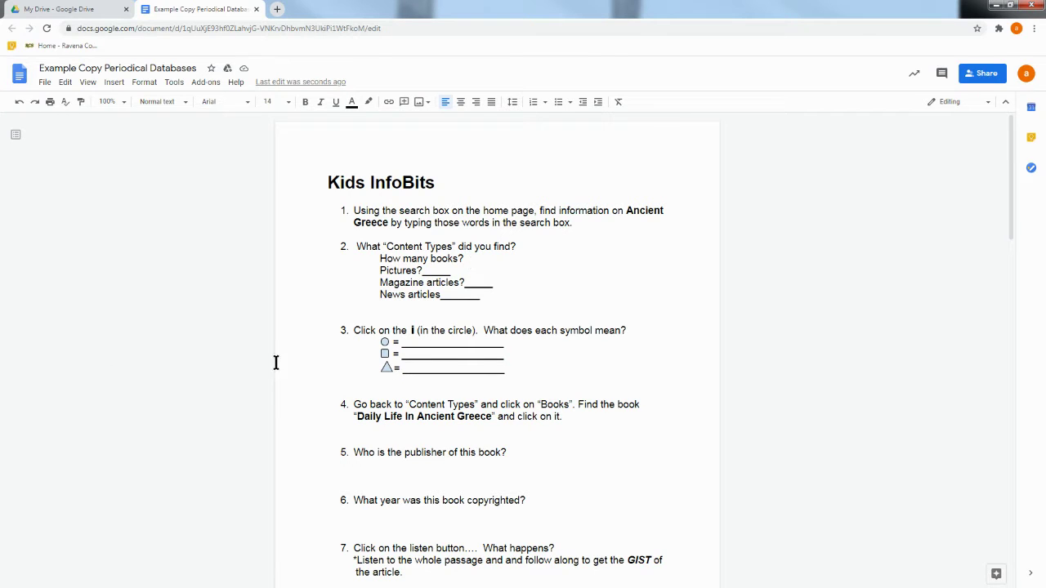
Redo the replacement of the "How many books?" line, and undo it again
left_click(19, 106)
key("ctrl+z")
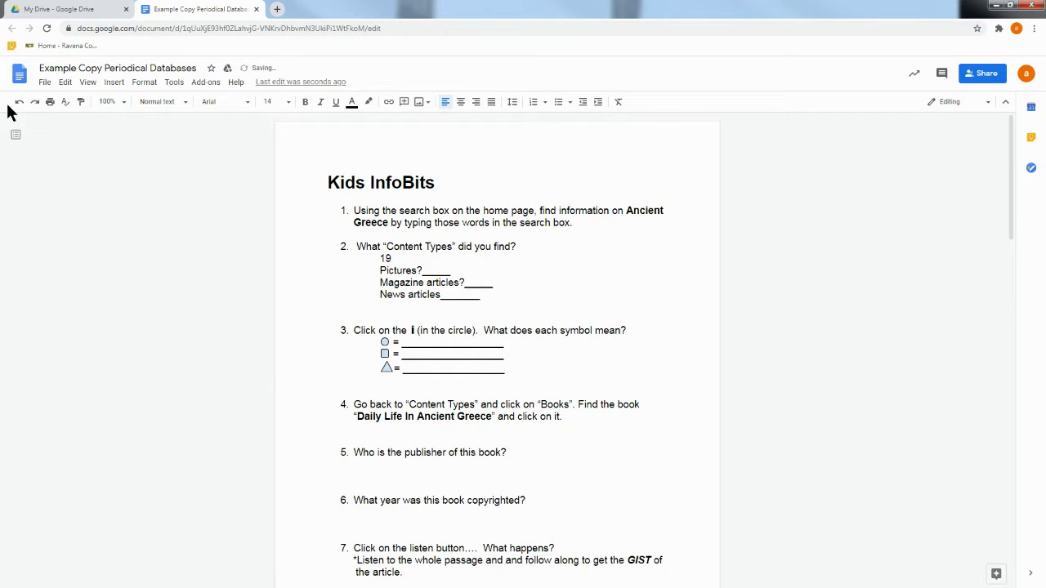
key("ctrl+y")
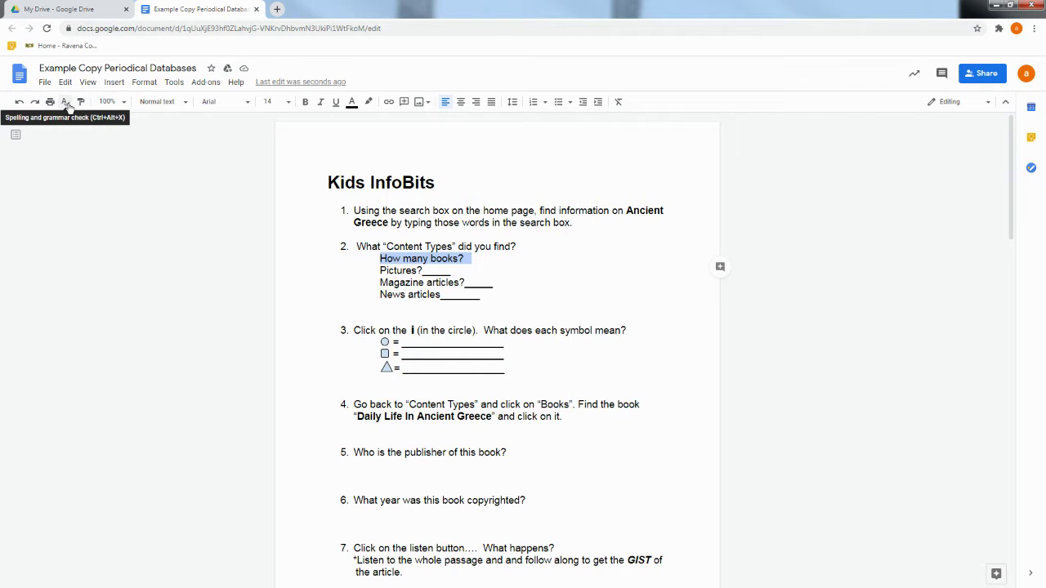
left_click(456, 222)
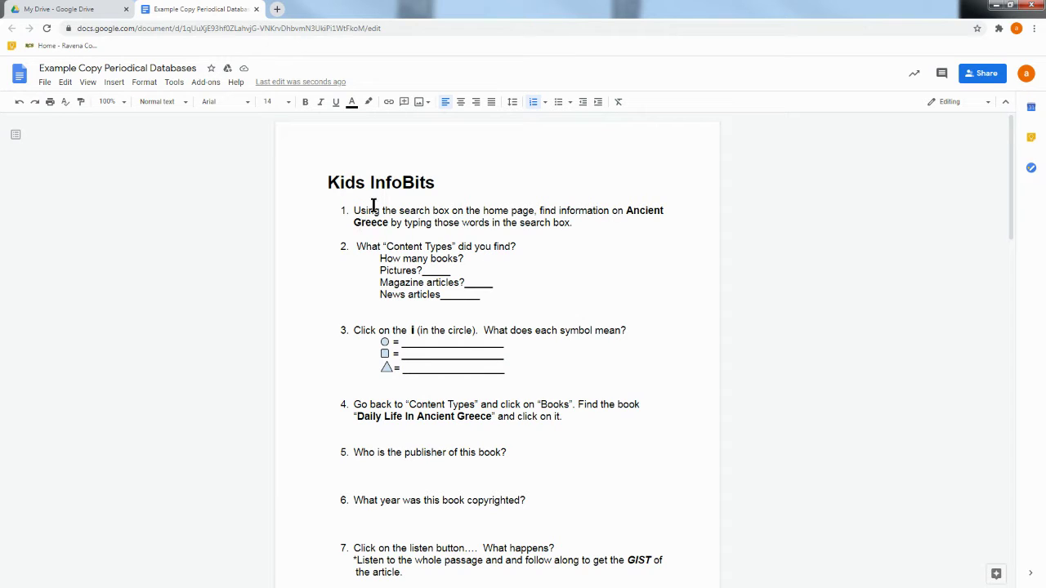
Try the document zoom at 125%, 150% and 50%, and return it to 100%
left_click(124, 101)
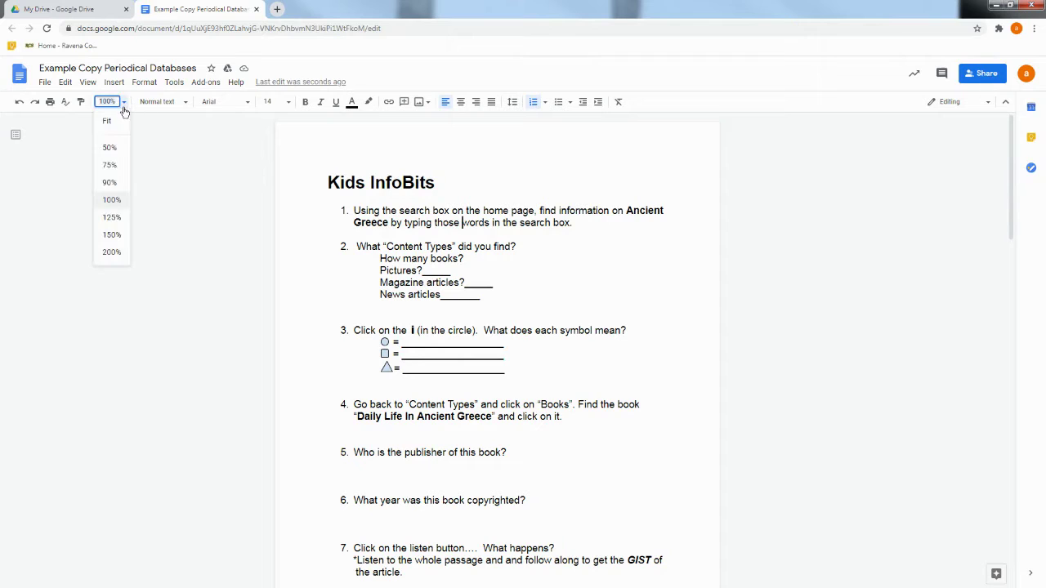
left_click(116, 216)
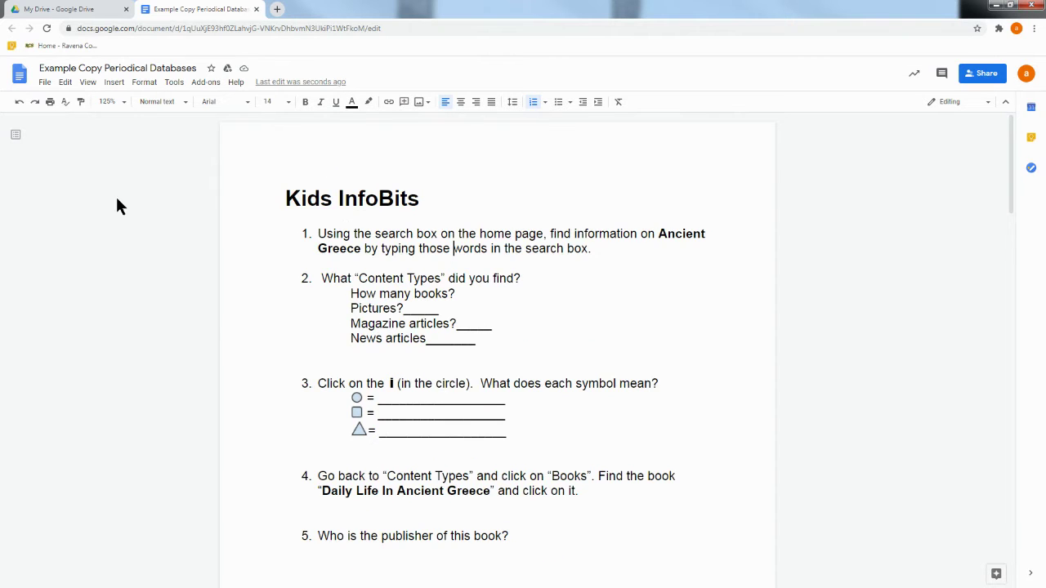
left_click(124, 101)
left_click(114, 235)
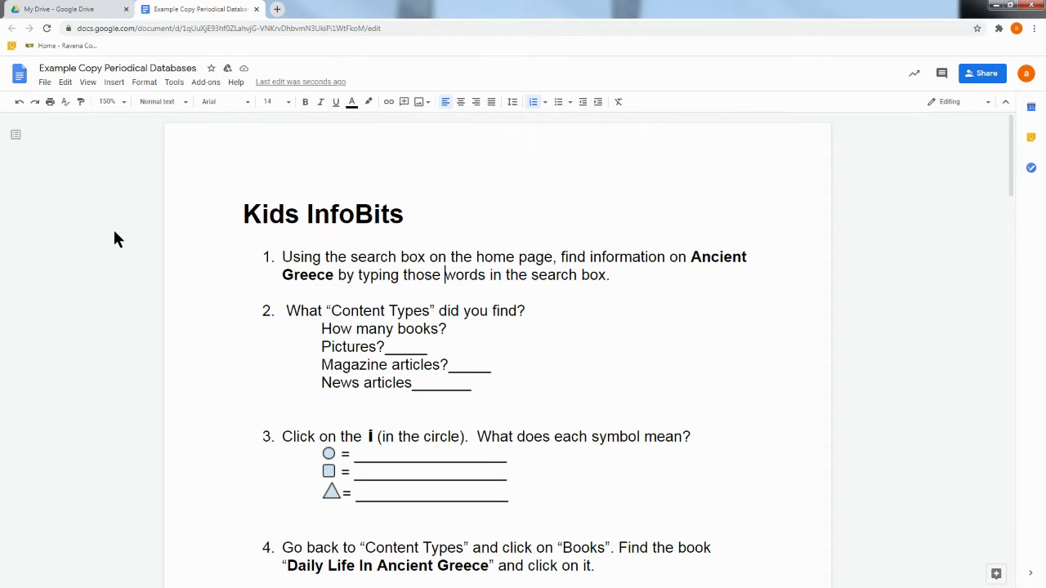
left_click(124, 101)
left_click(115, 144)
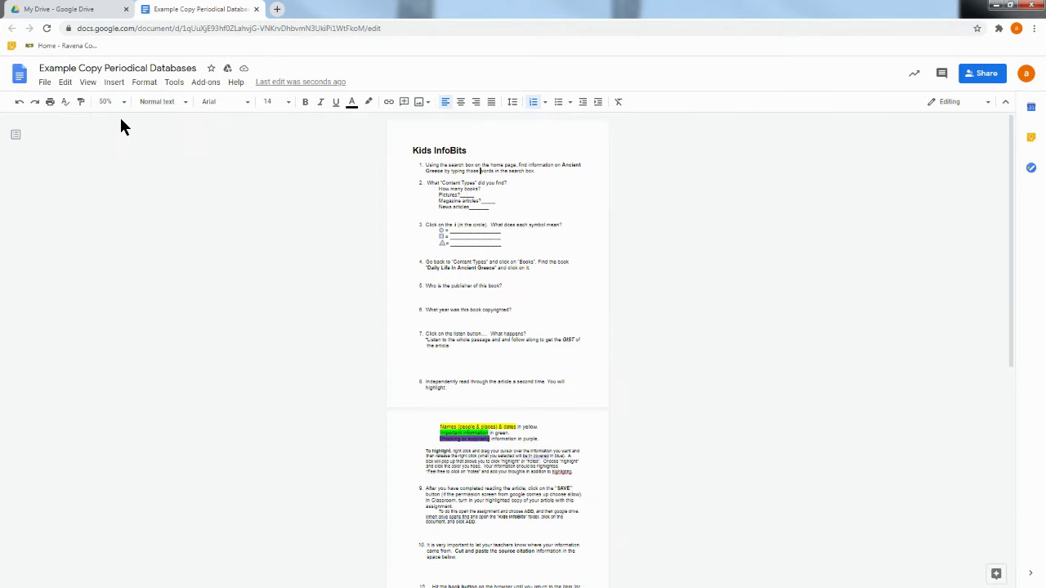
left_click(124, 106)
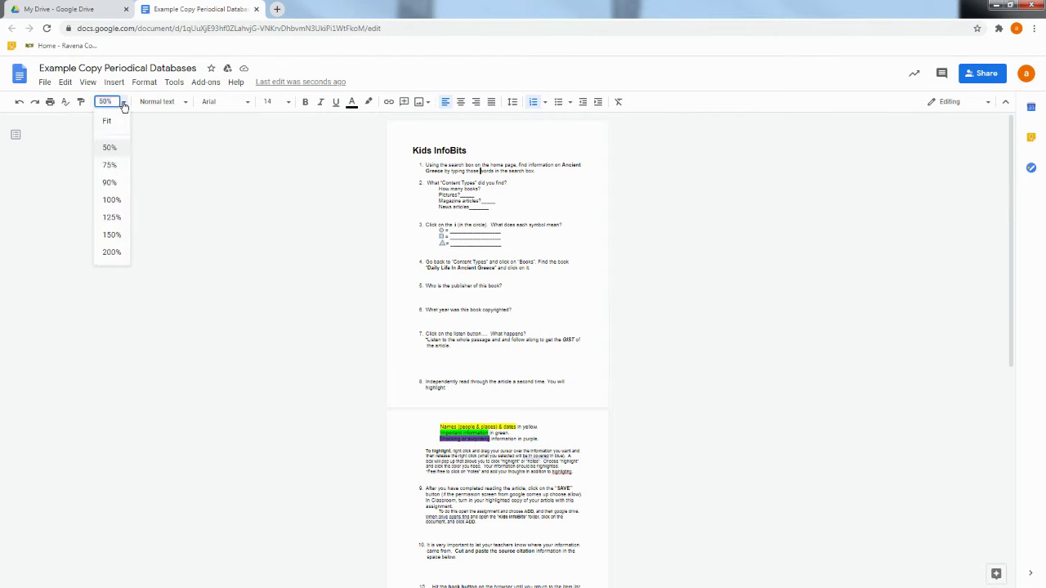
left_click(112, 199)
left_click(167, 102)
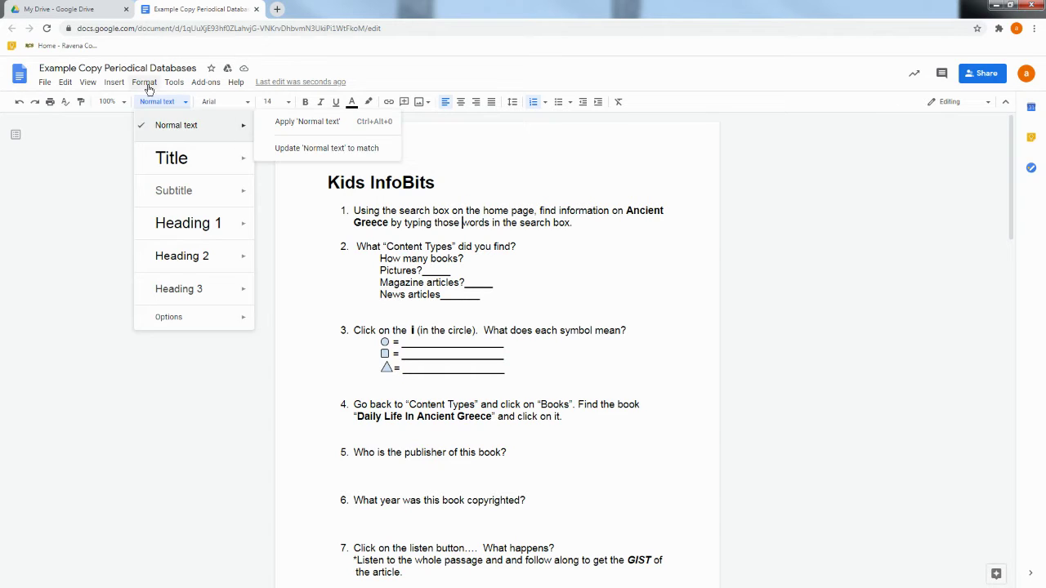
mouse_move(264, 157)
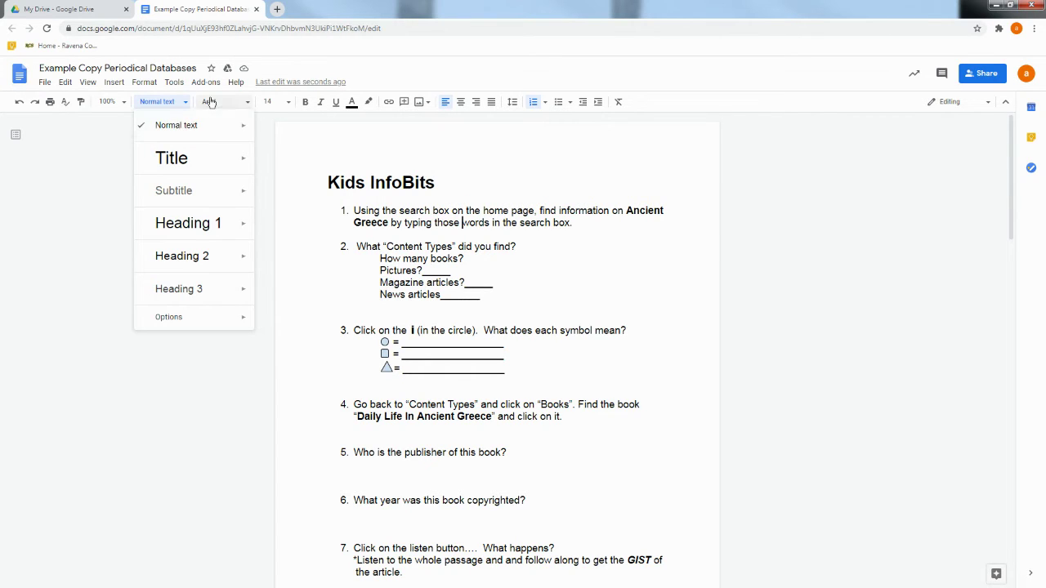
left_click(413, 69)
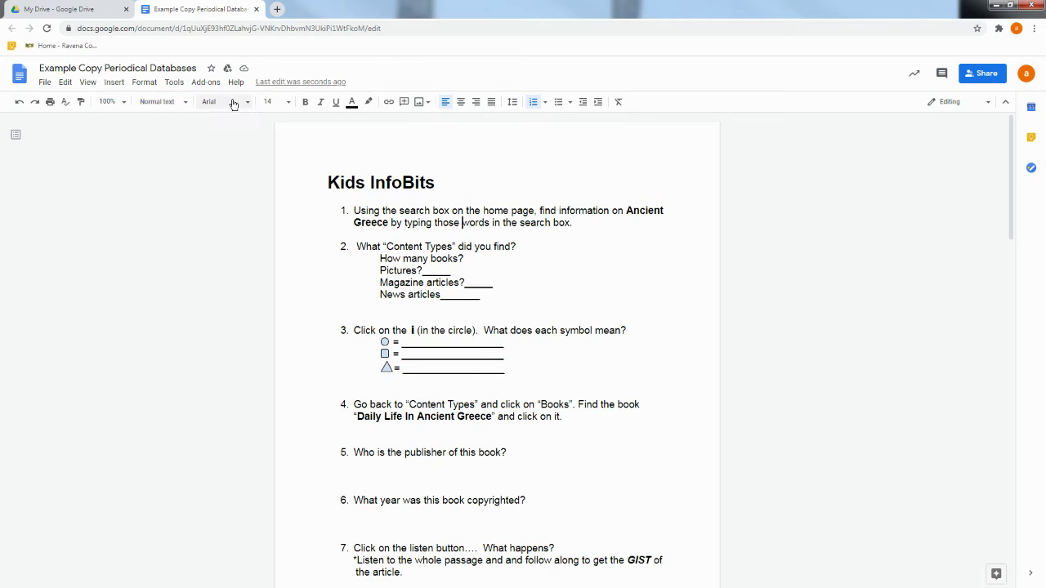
Set the title "Kids InfoBits" in the Caveat font at size 36
left_click_drag(311, 182, 474, 187)
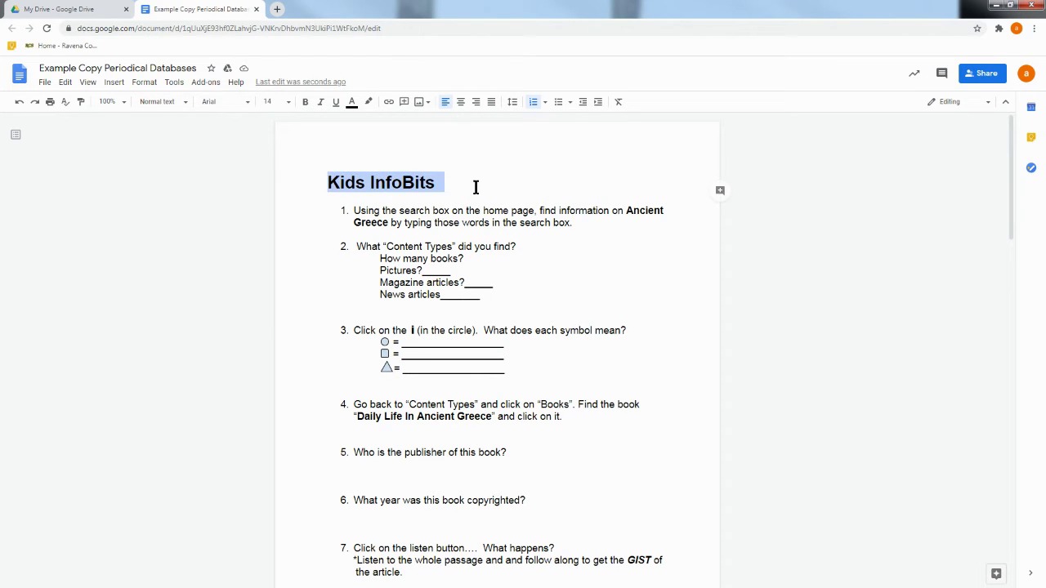
left_click(227, 106)
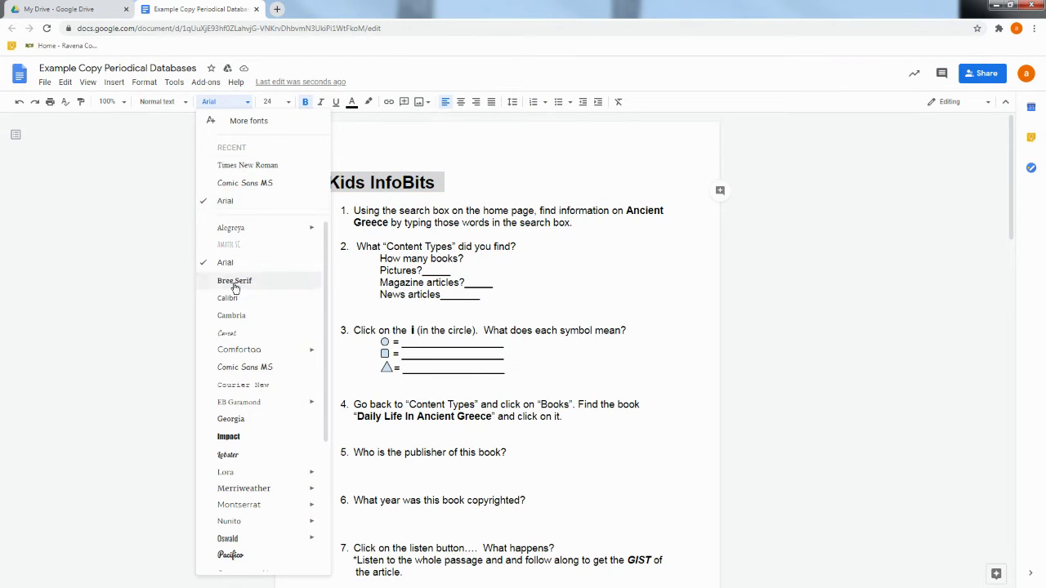
left_click(233, 333)
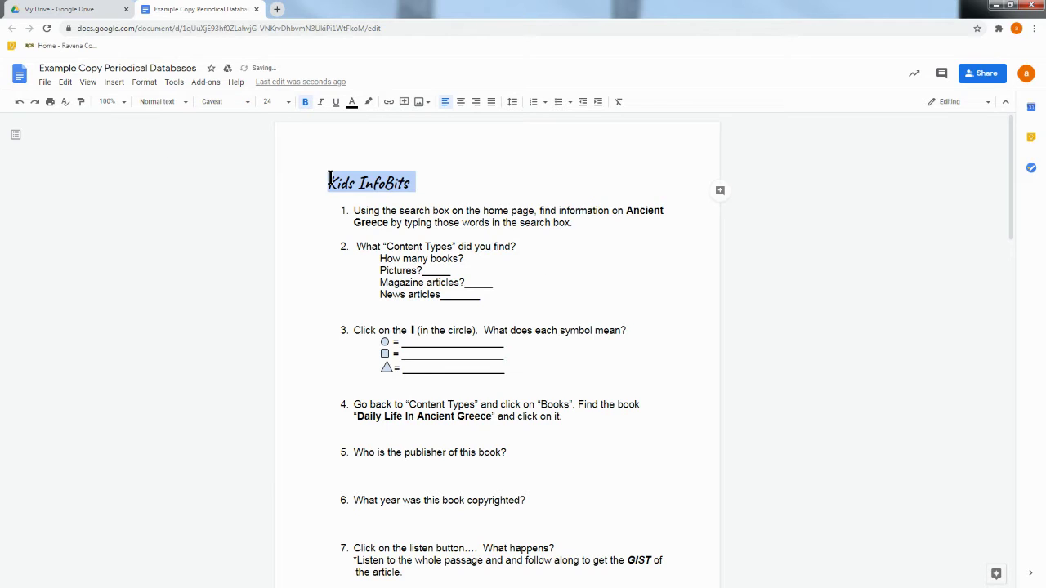
left_click(287, 105)
left_click(272, 278)
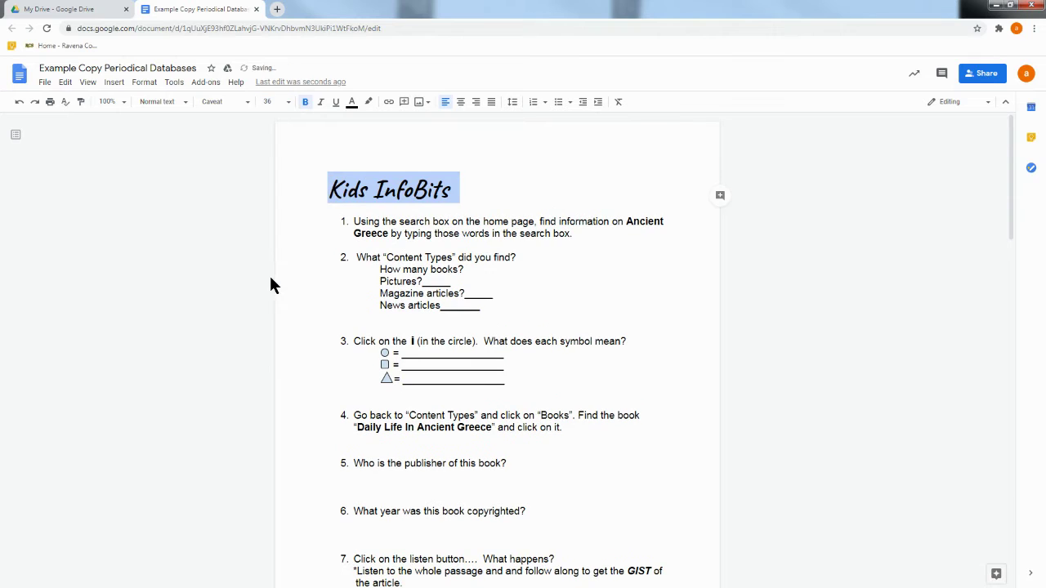
Try toggling bold, italic and underline on the title, and restore it to bold only
left_click(306, 103)
left_click(306, 103)
left_click(307, 103)
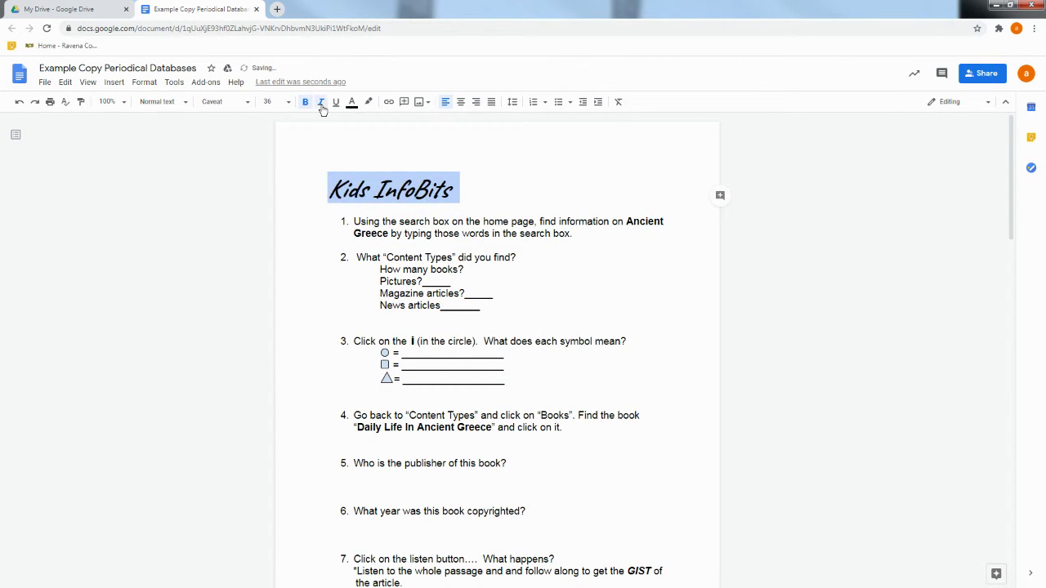
left_click(322, 107)
left_click(333, 107)
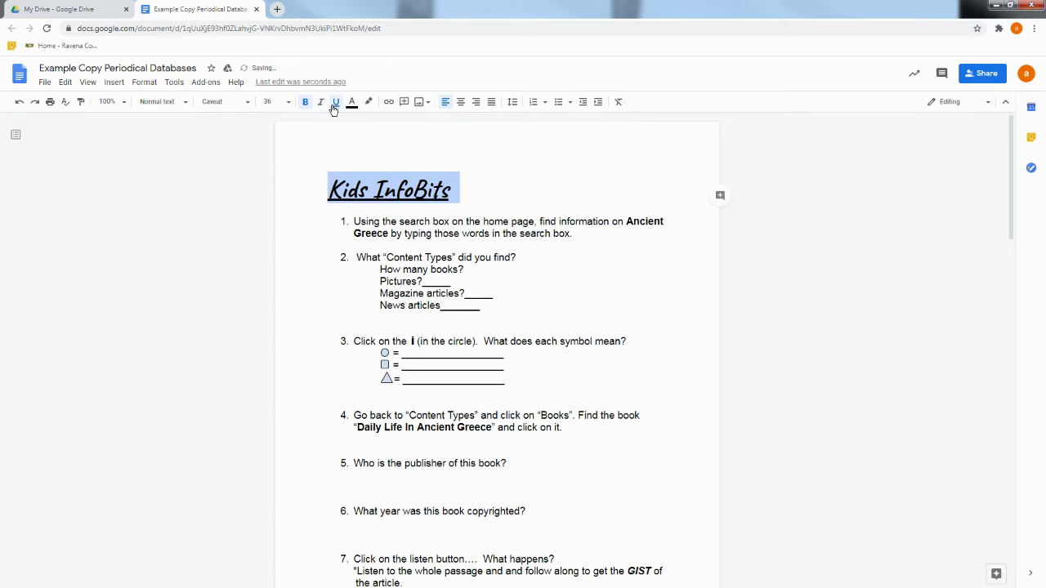
left_click(335, 104)
Change the text color of the title "Kids InfoBits" to purple
left_click(351, 101)
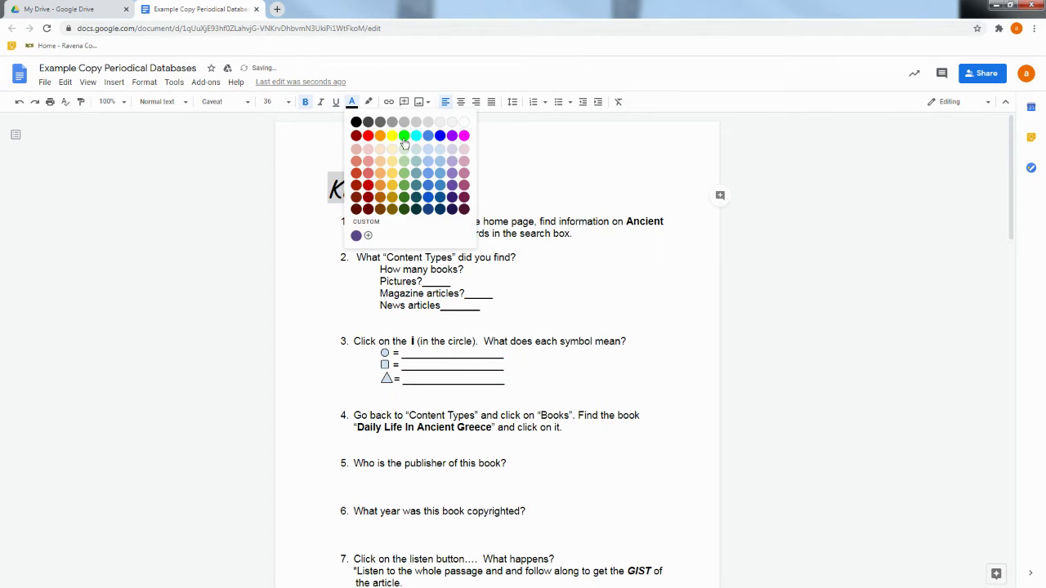
left_click(452, 136)
left_click(574, 299)
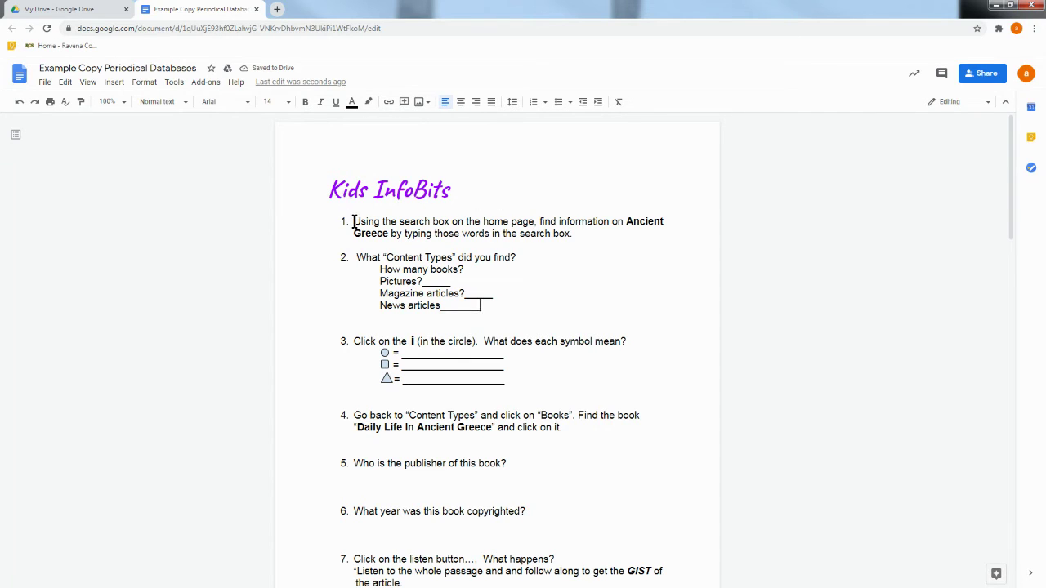
Highlight the words "Content Types" in question 2 in magenta
left_click_drag(366, 257, 490, 258)
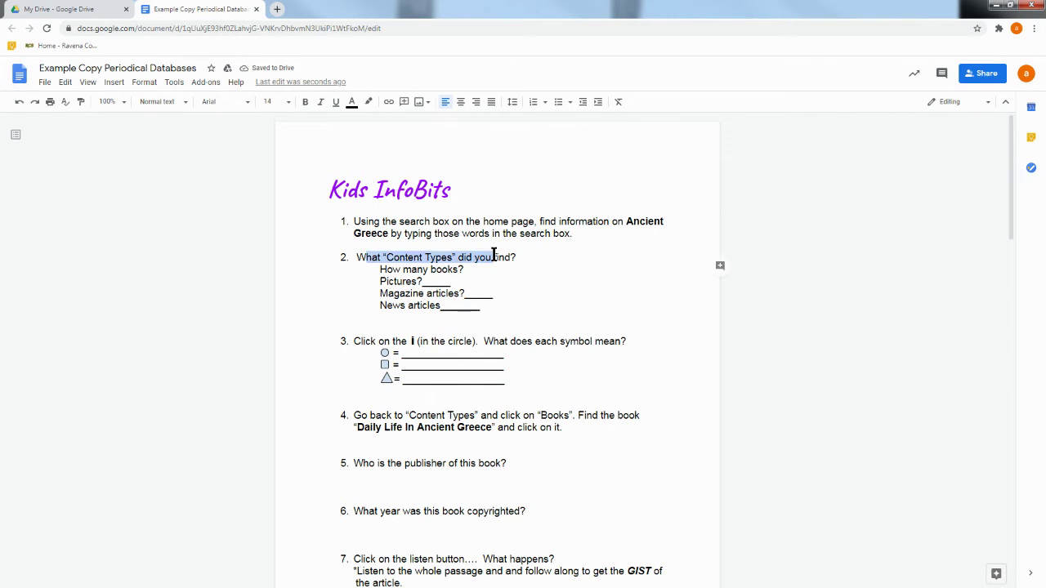
left_click(380, 256)
left_click_drag(381, 256, 454, 257)
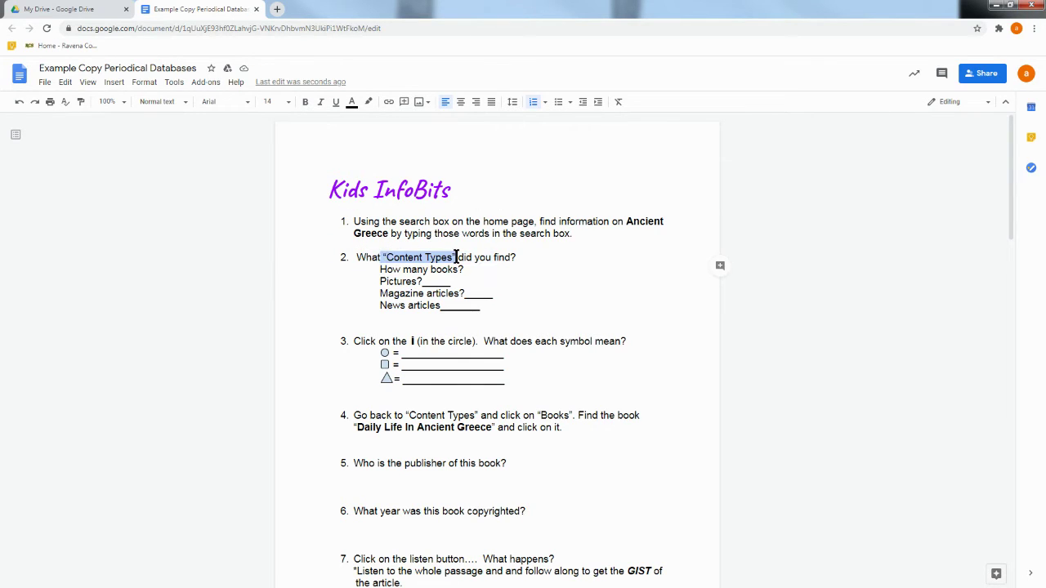
left_click(368, 101)
left_click(480, 153)
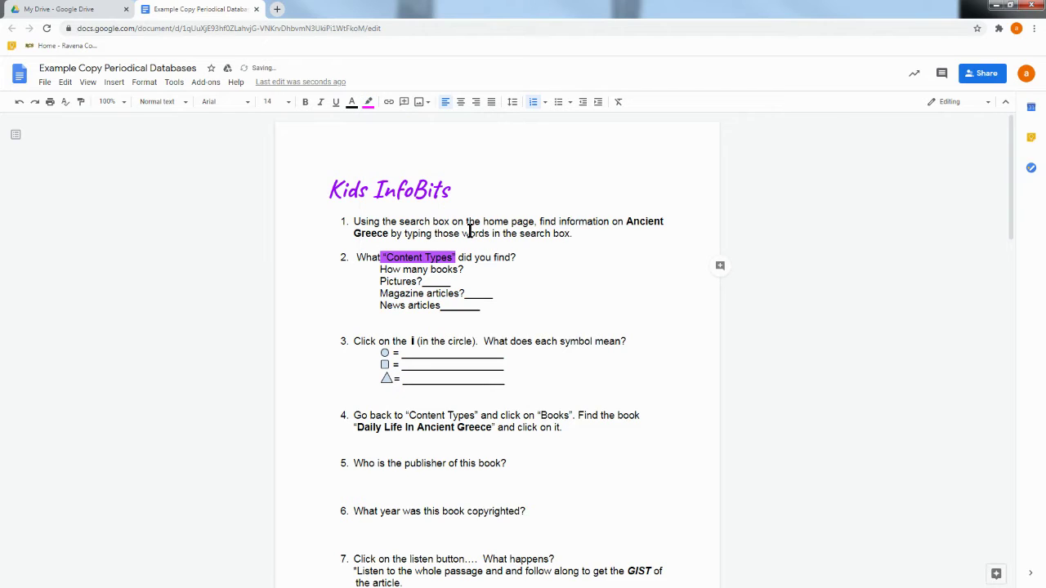
left_click(535, 282)
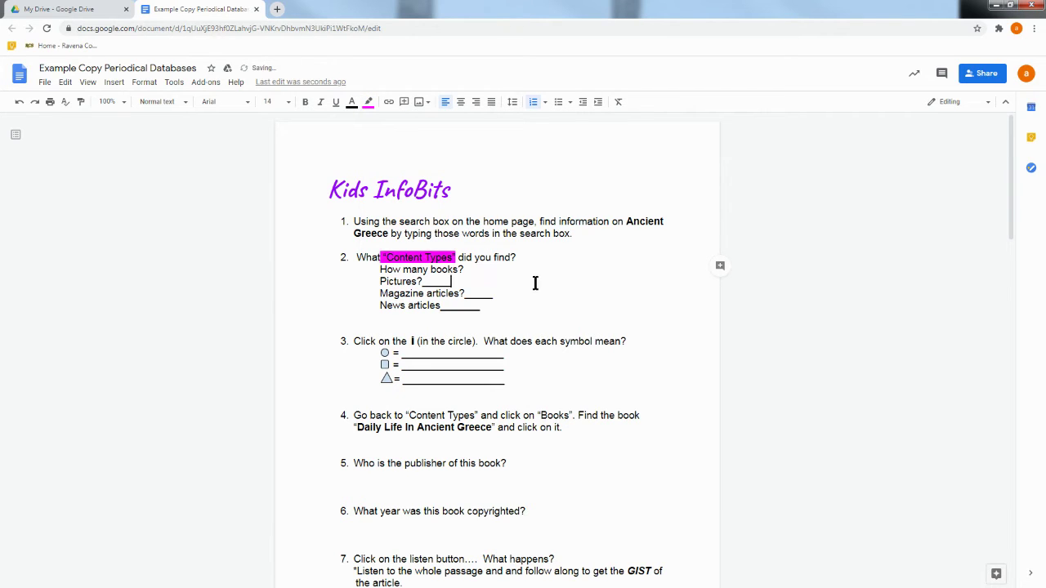
left_click(349, 210)
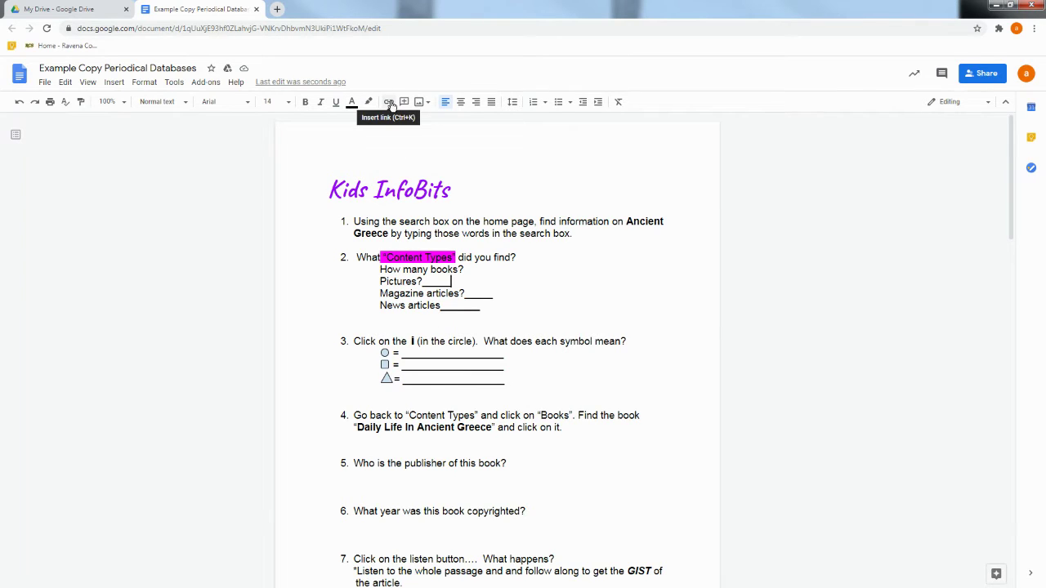
left_click_drag(404, 468, 501, 466)
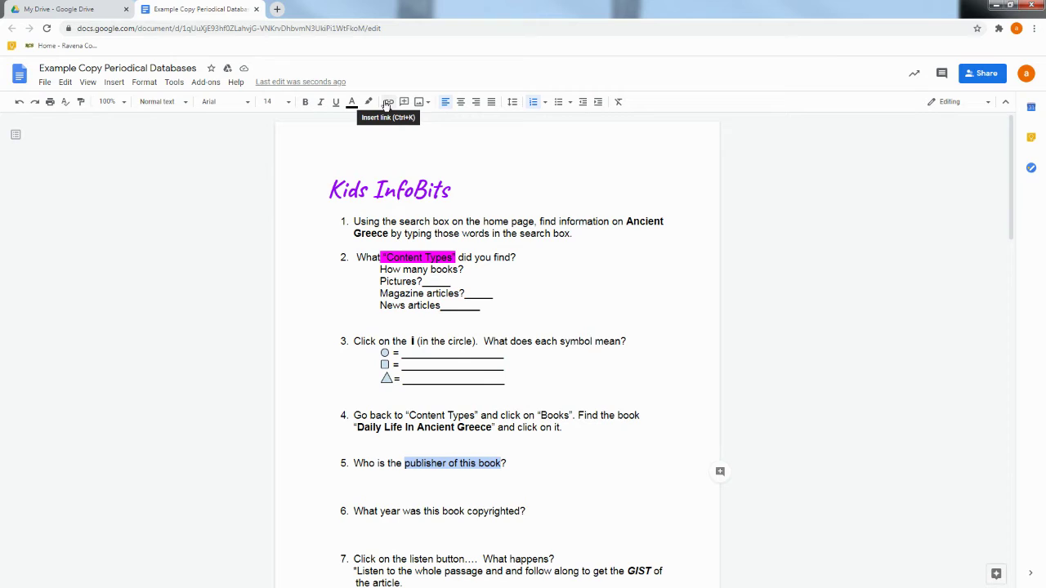
left_click(388, 102)
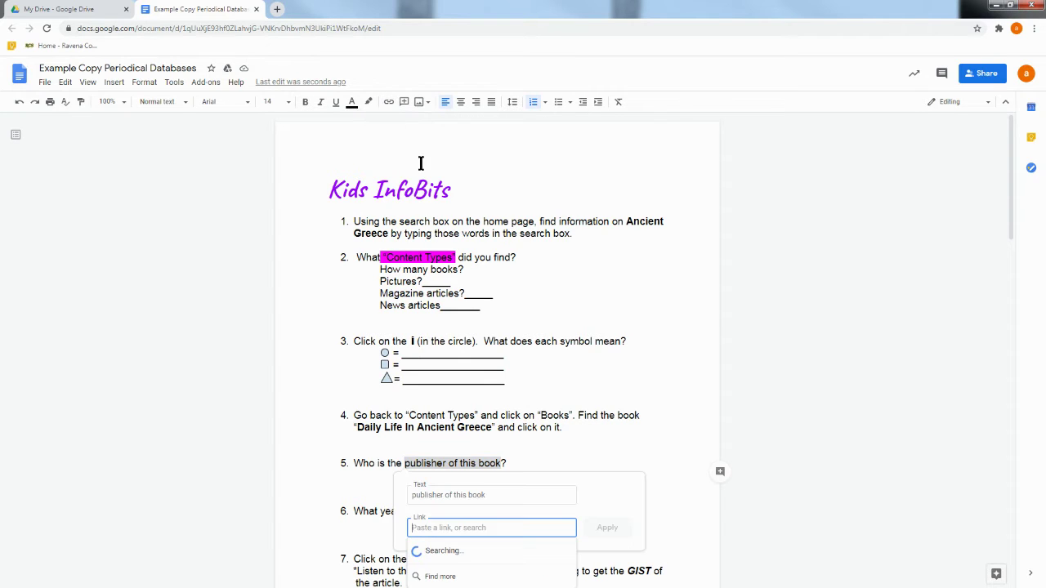
type("www")
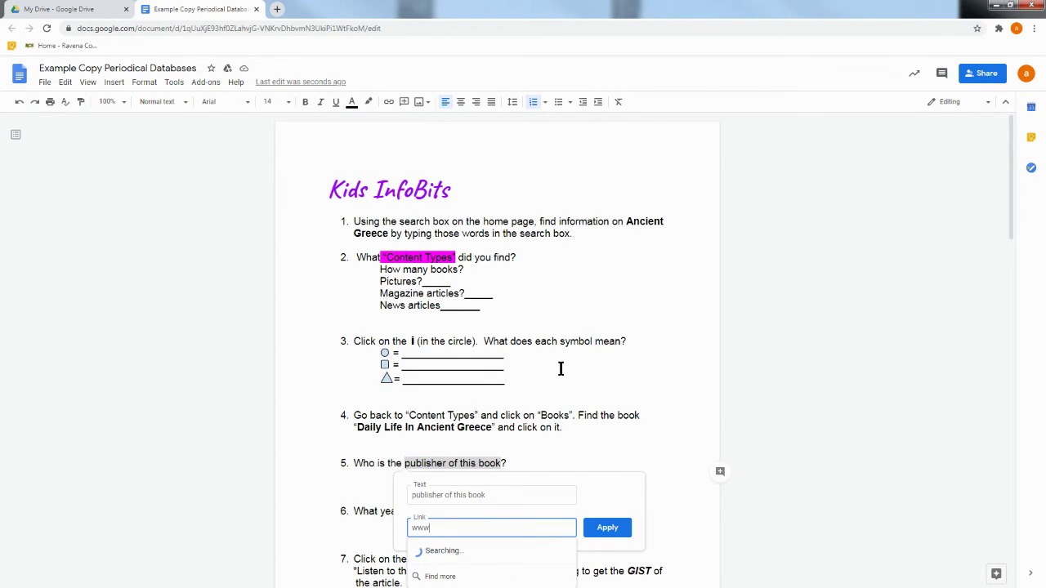
type(".rcscsd.org")
left_click(609, 529)
left_click(457, 463)
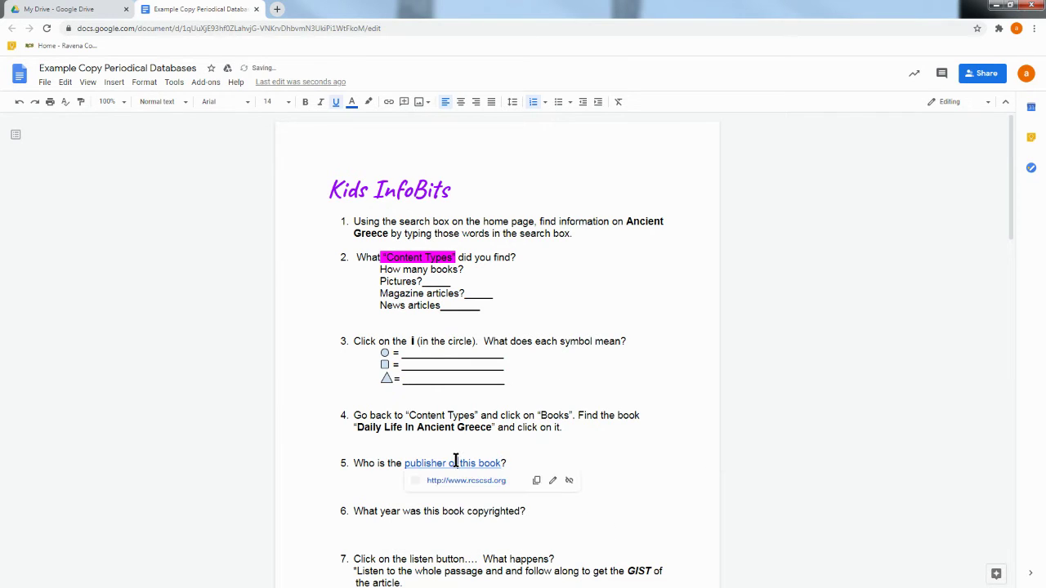
Open the website linked from "publisher of this book" and return to the worksheet document
left_click(457, 482)
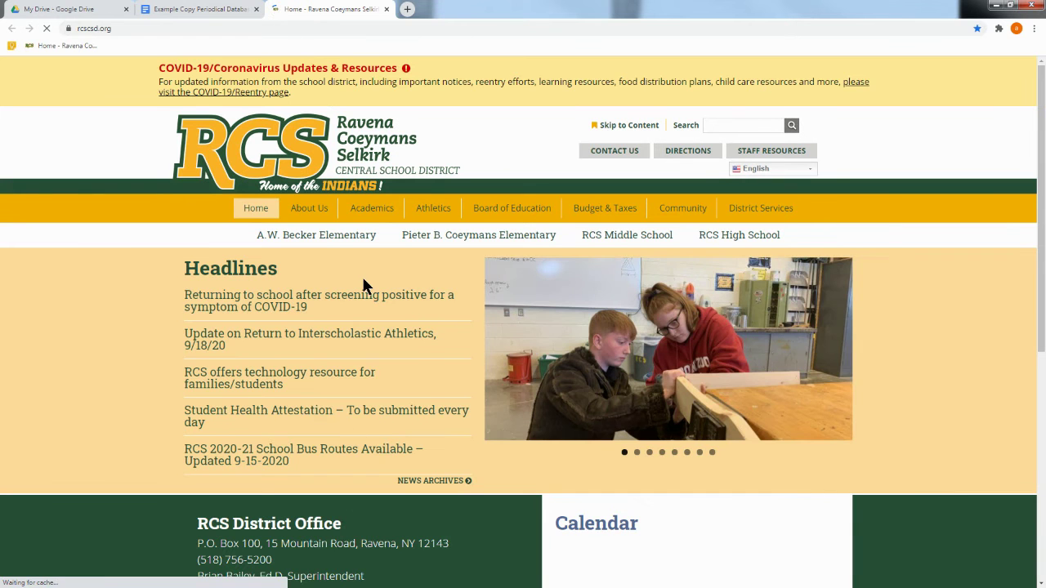
left_click(200, 9)
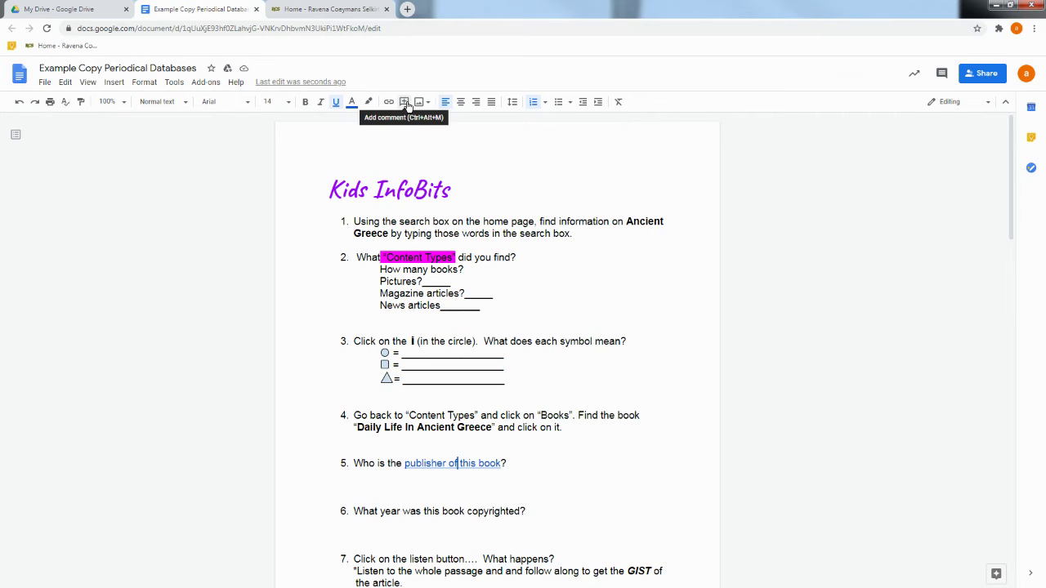
Add the comment "Does this word need to be in bold?" to the word "Ancient" in question 1
left_click_drag(540, 221, 666, 223)
left_click(628, 223)
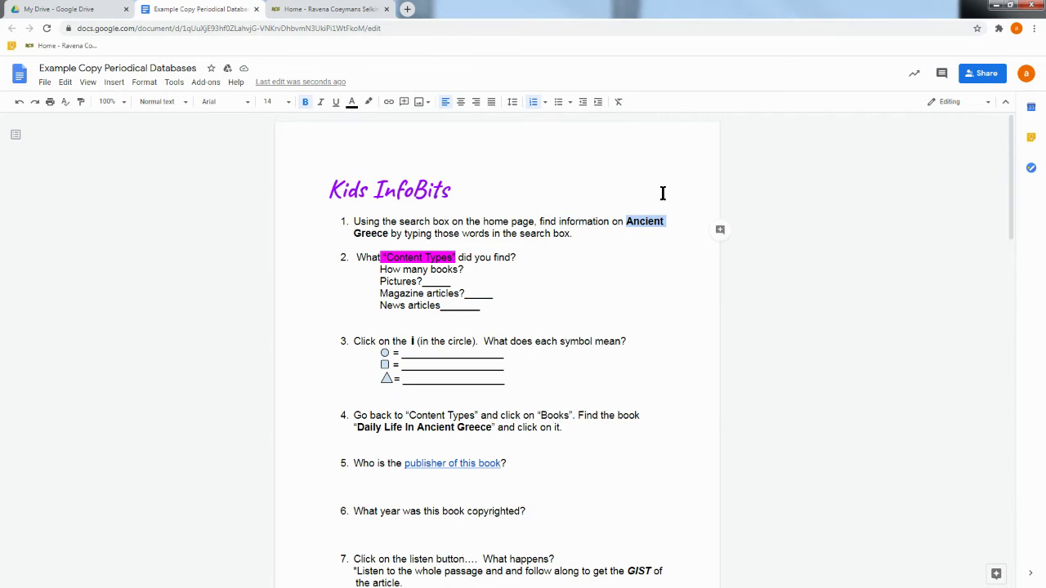
left_click(402, 103)
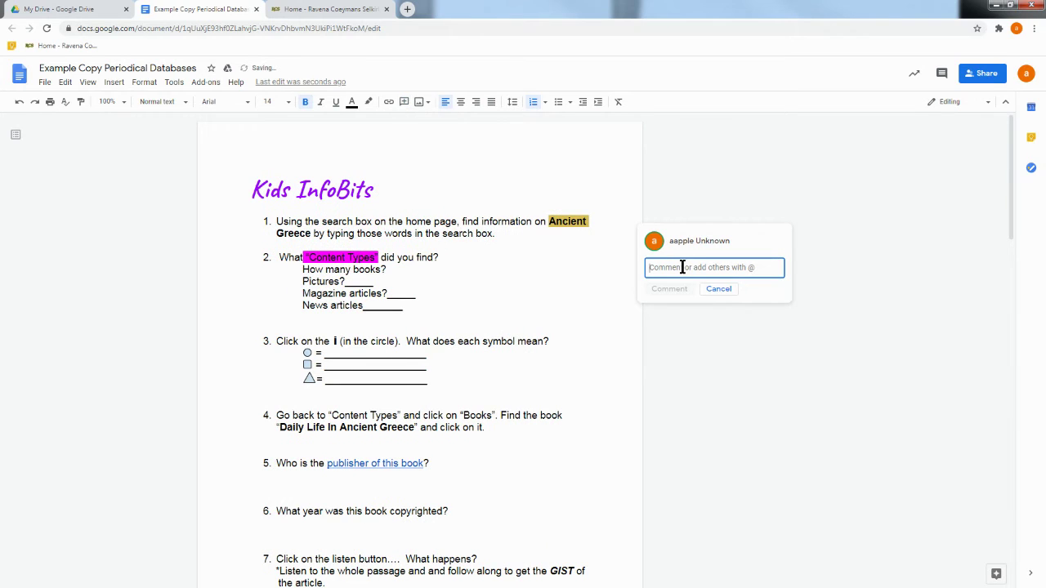
type("Doe")
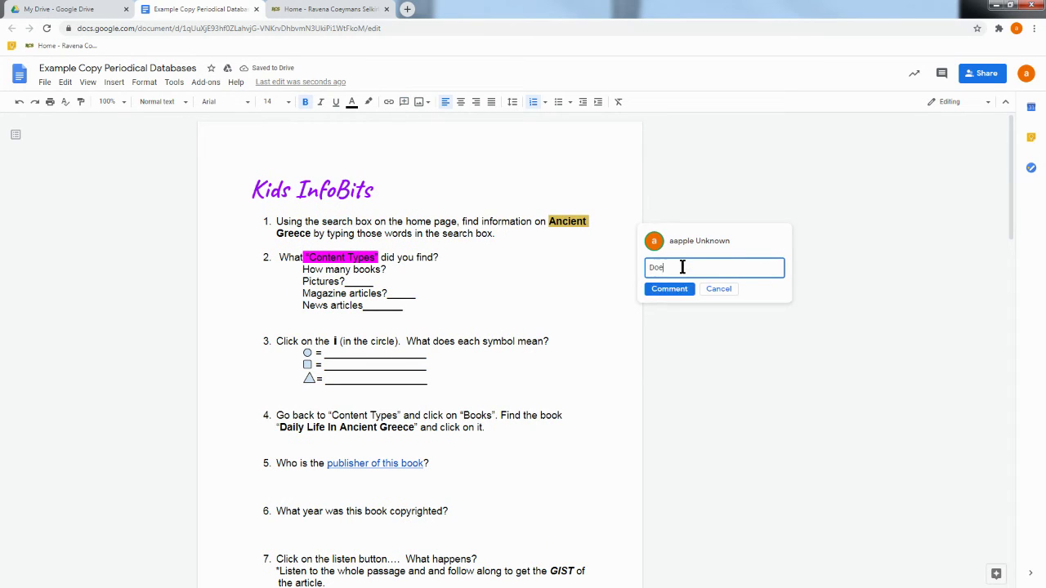
type("s this word need to be in bold?")
left_click(657, 291)
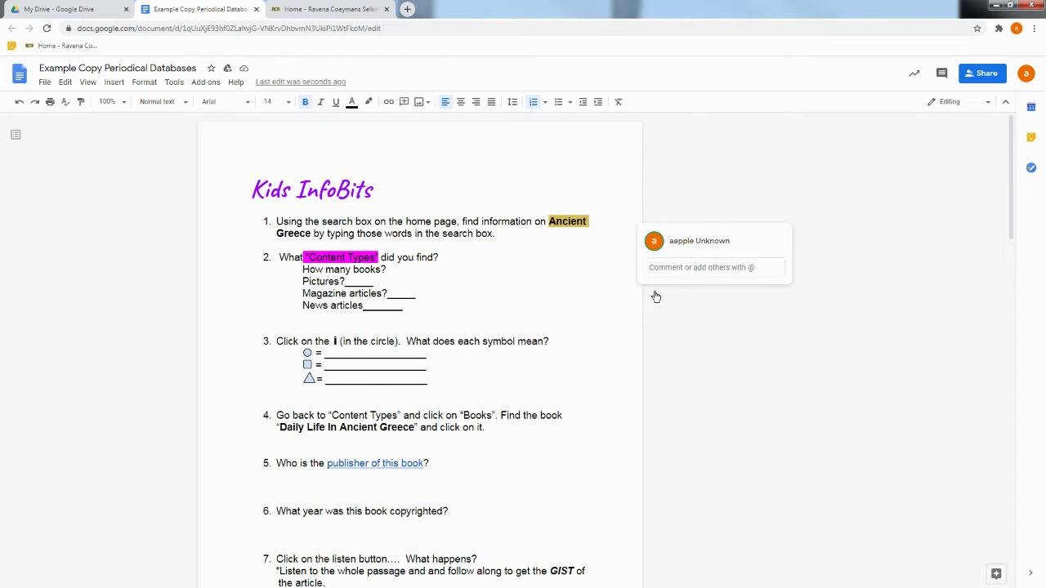
left_click(562, 231)
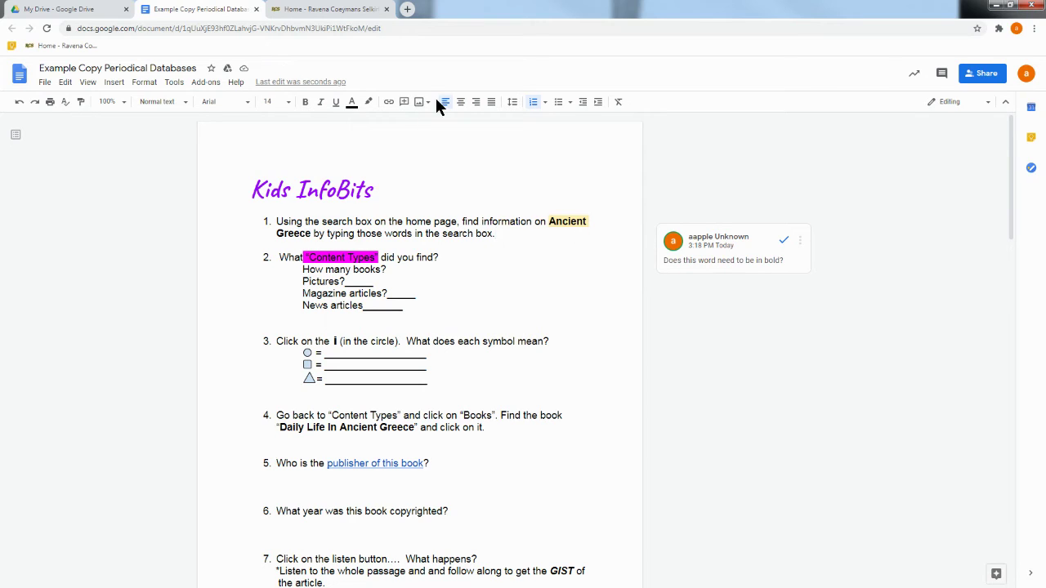
Insert a Greek temple photo after the title "Kids InfoBits", using a web image search for "ancient greece"
left_click(427, 195)
left_click(421, 101)
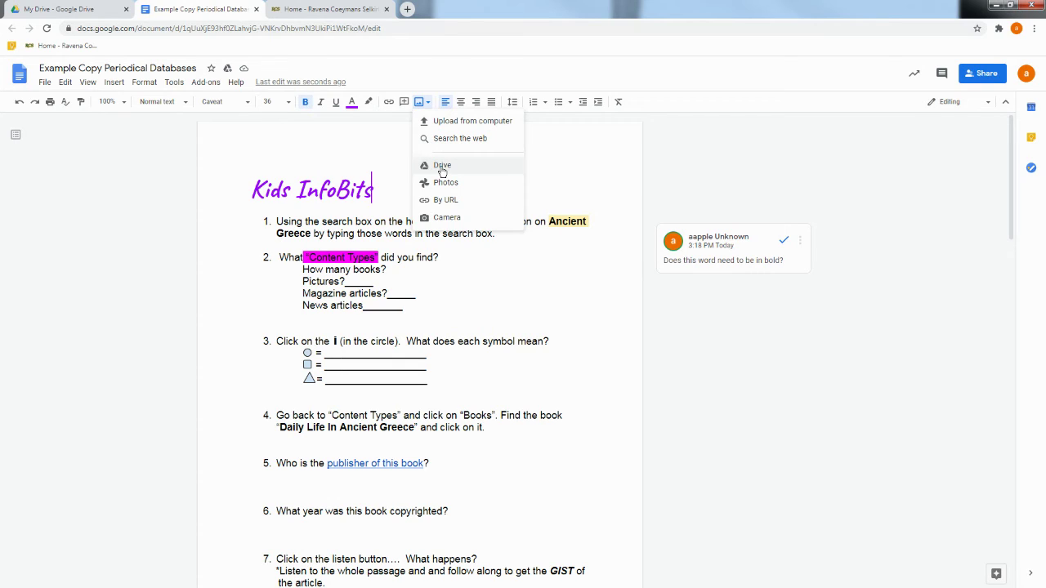
left_click(445, 139)
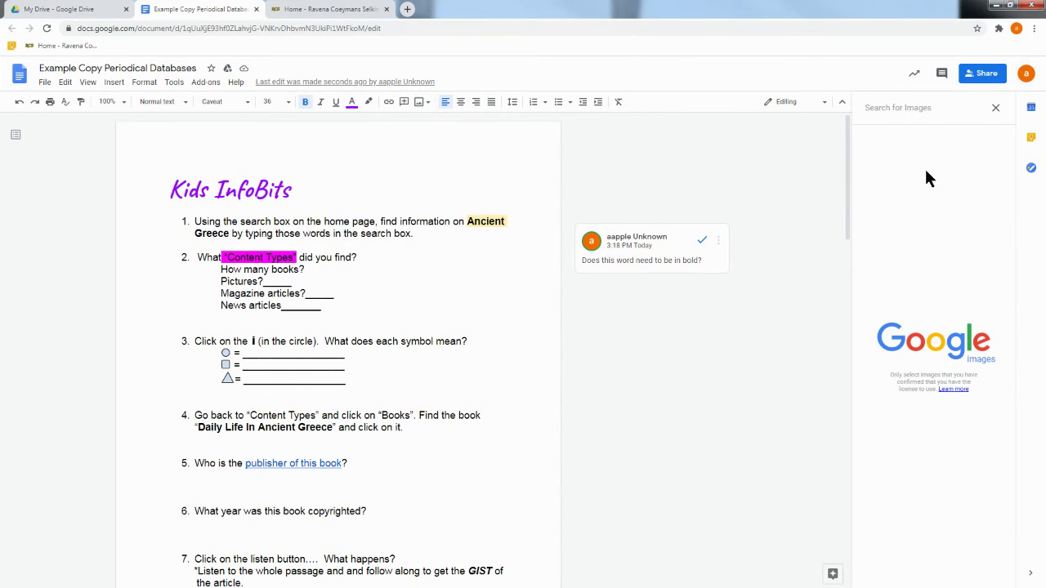
left_click(904, 113)
type("ancient ")
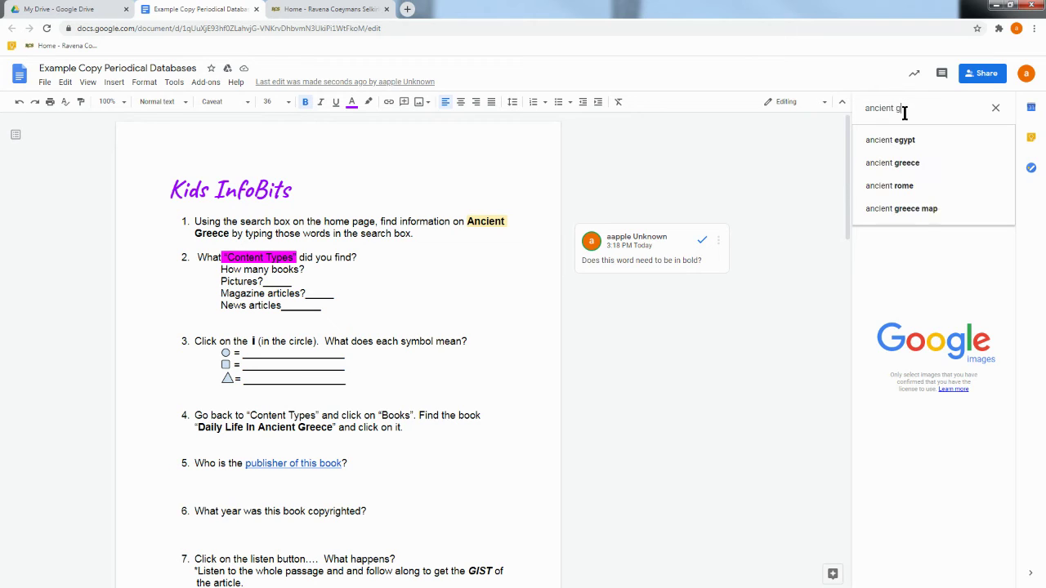
type("greece")
key("Return")
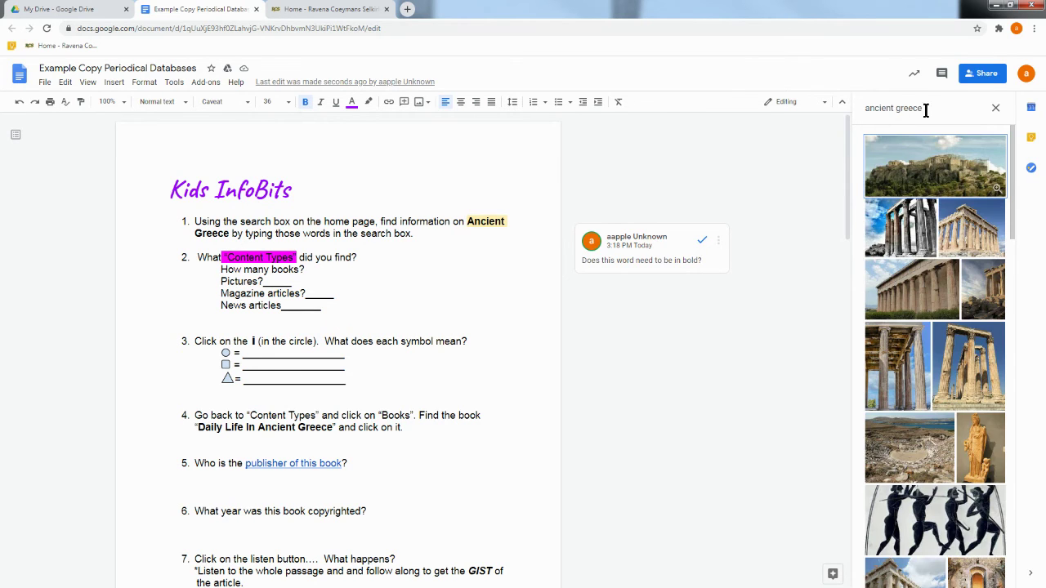
left_click(976, 233)
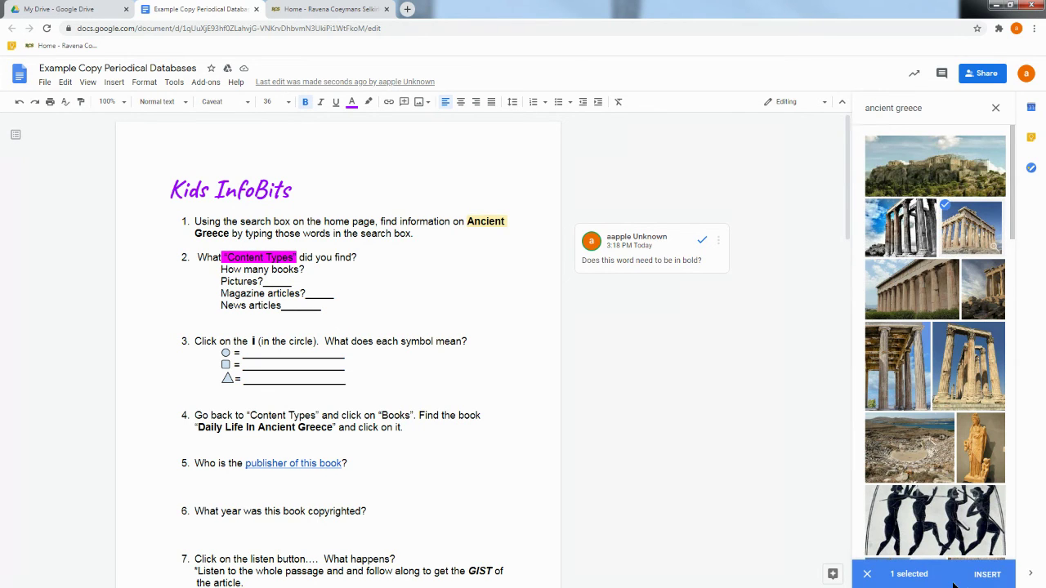
left_click(989, 575)
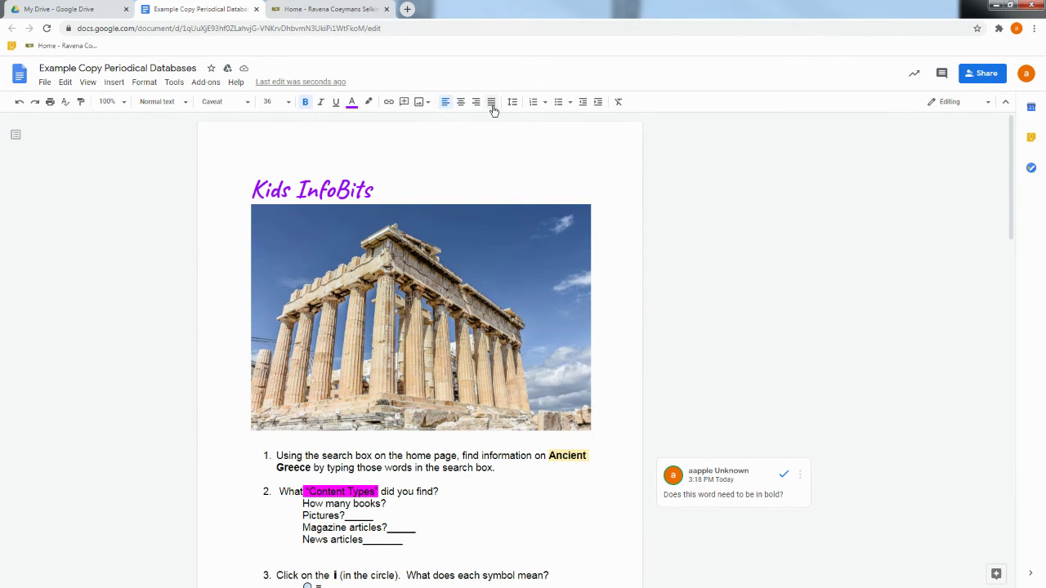
Try center, right and justified alignment on the question 1 text, and restore its left alignment
scroll(397, 390, "down", 2)
left_click_drag(273, 347, 542, 358)
left_click(460, 102)
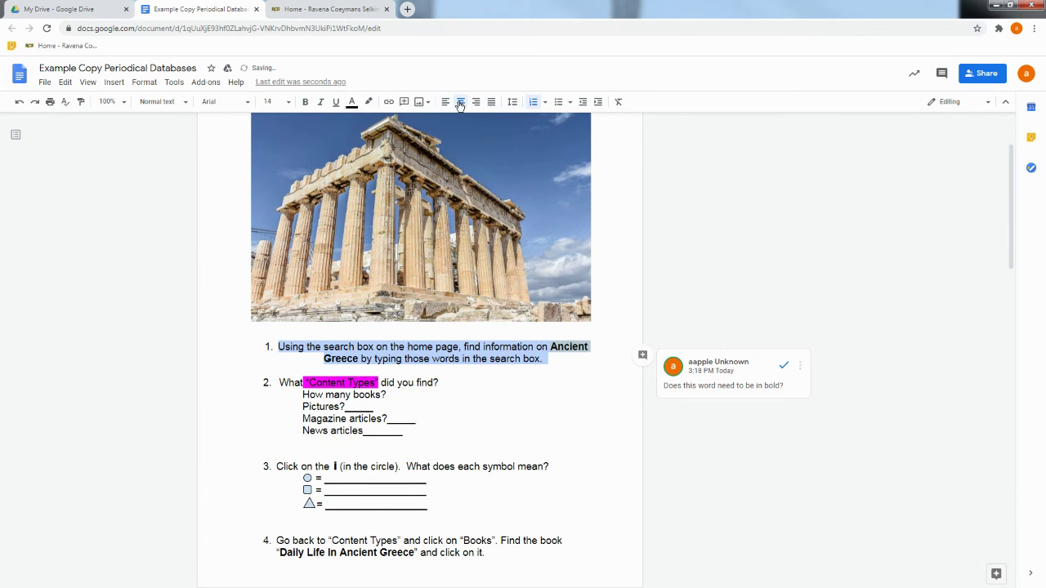
left_click(477, 104)
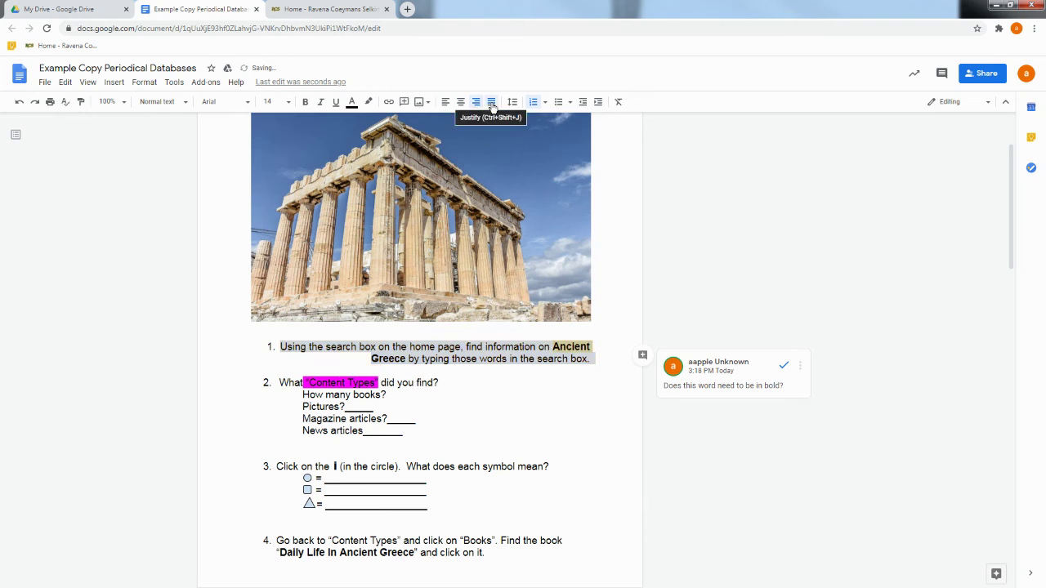
left_click(491, 103)
left_click(445, 102)
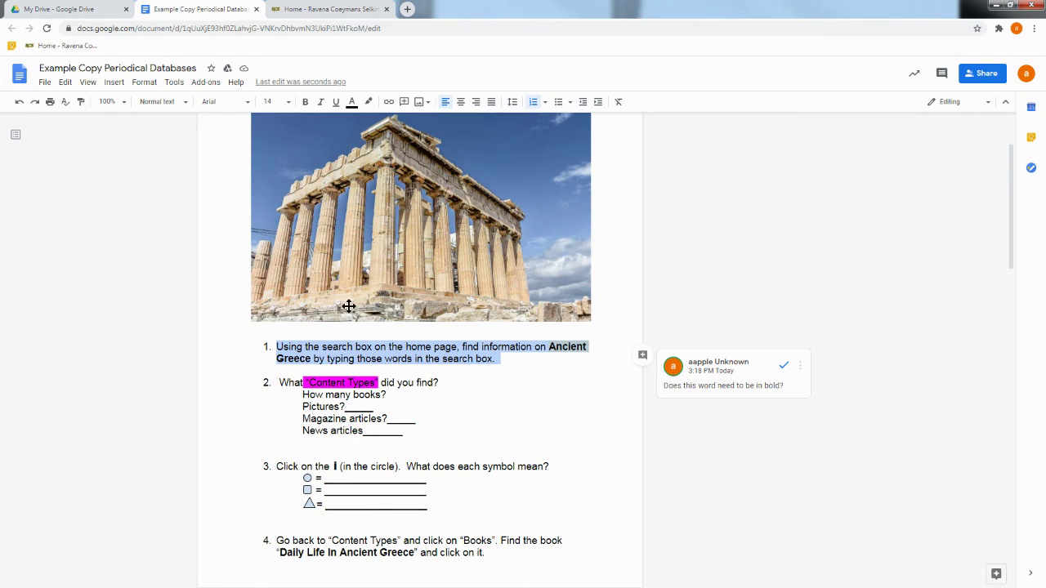
Try a bulleted list on the four lines from "How many books?" to "News articles", and remove the bullets
left_click_drag(302, 395, 434, 427)
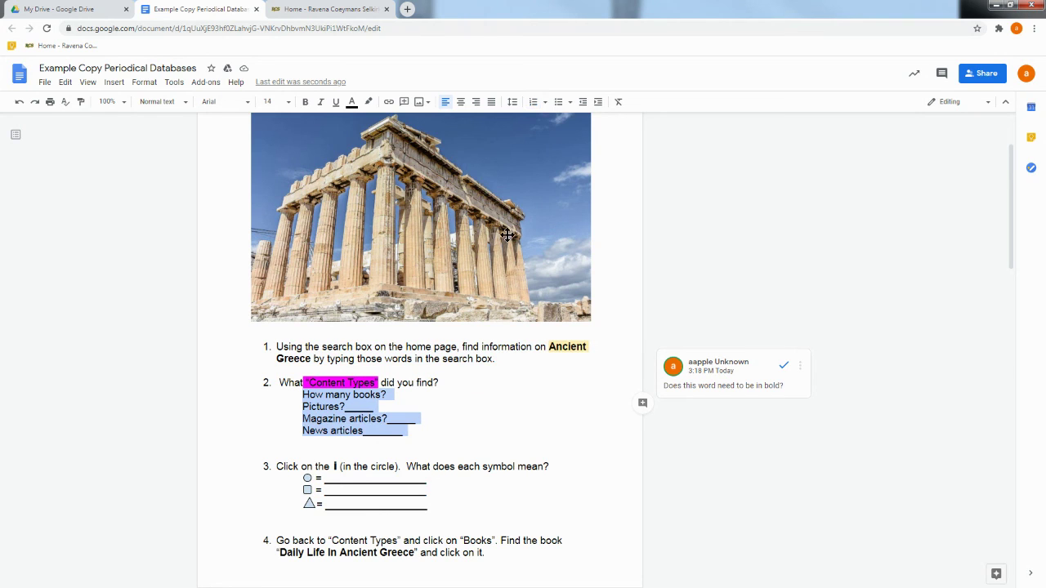
left_click(560, 104)
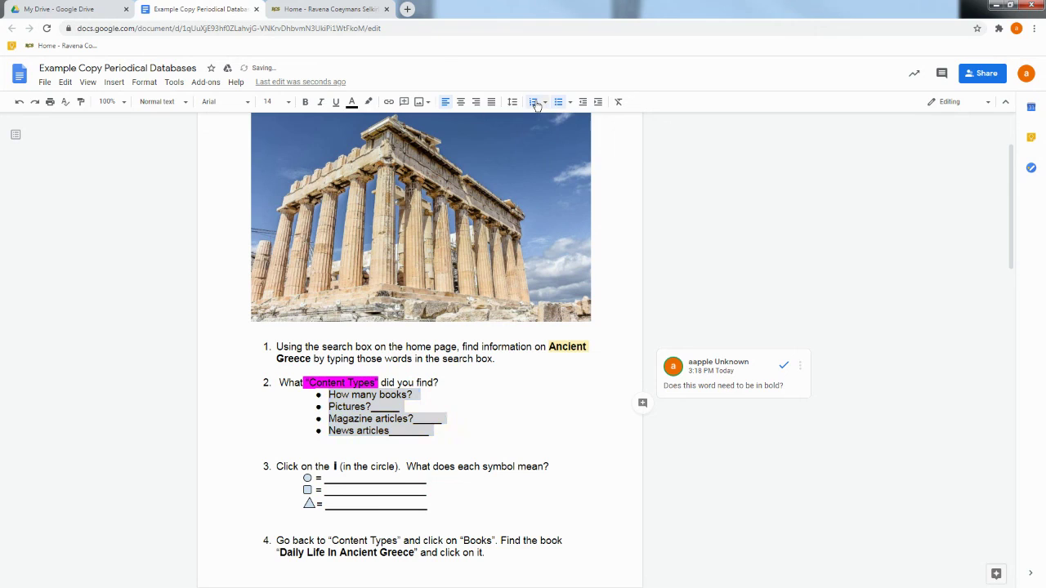
key("ctrl+z")
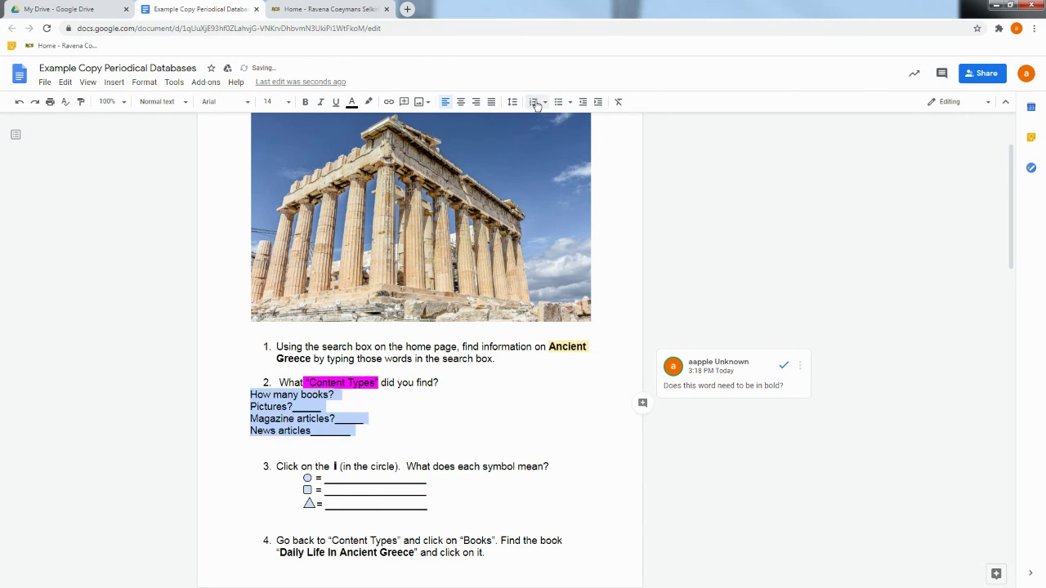
Increase the indent of the four lines under question 2 by two levels, and decrease it by one level
left_click(600, 102)
left_click(601, 102)
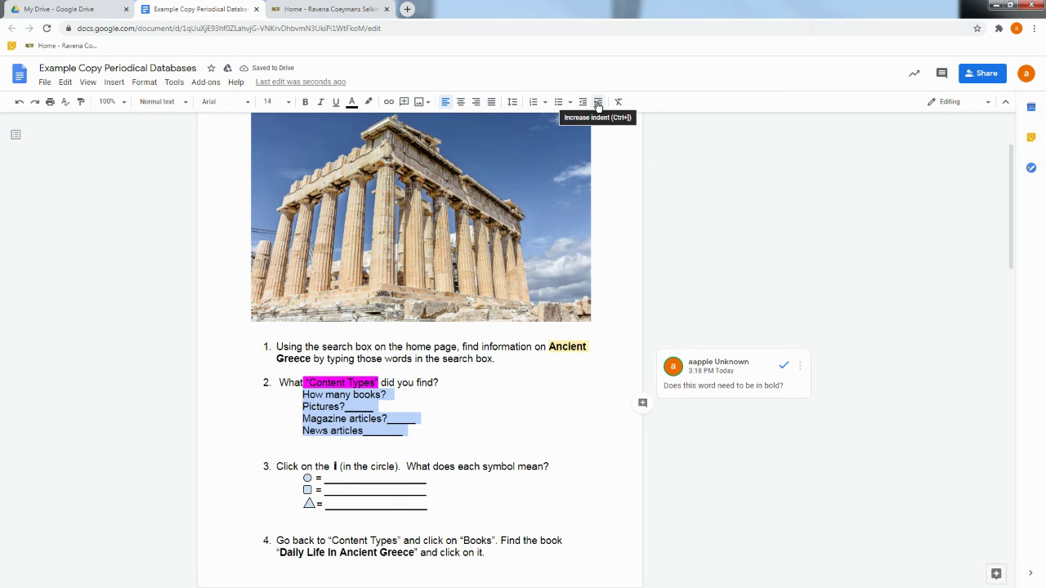
left_click(581, 102)
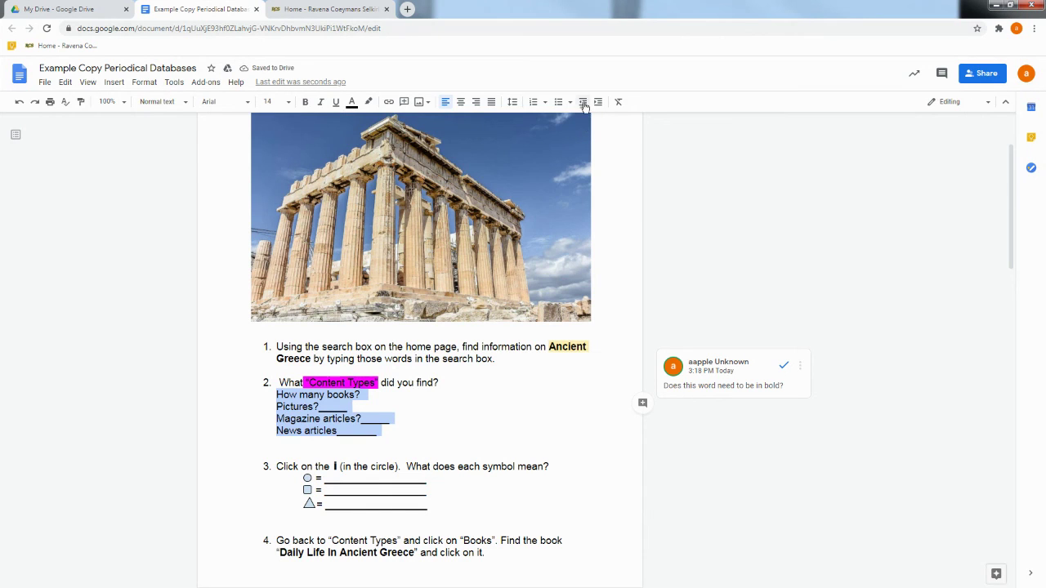
Set the line spacing of the four selected lines under question 2 to double
left_click(513, 101)
left_click(542, 174)
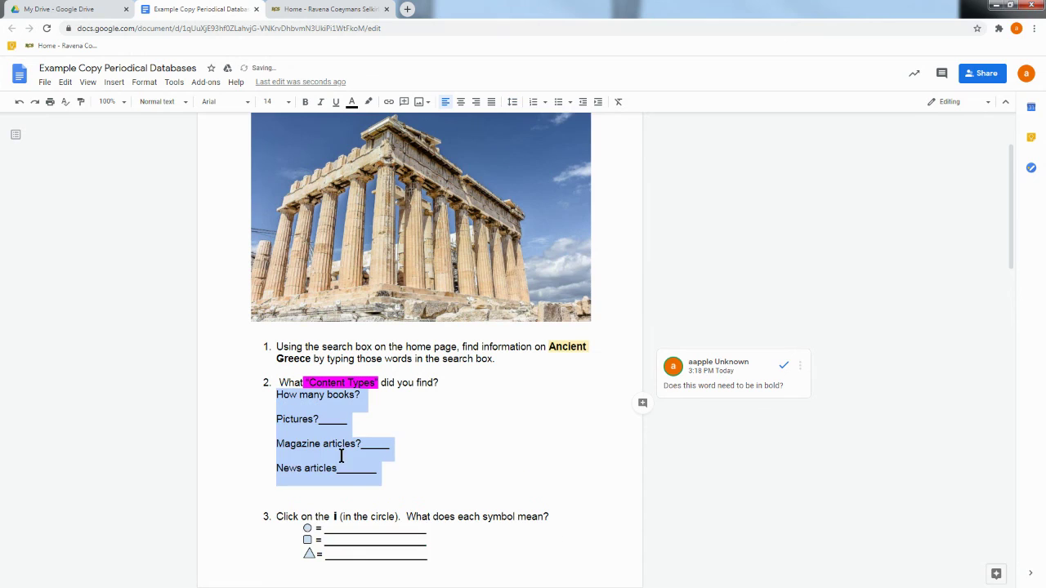